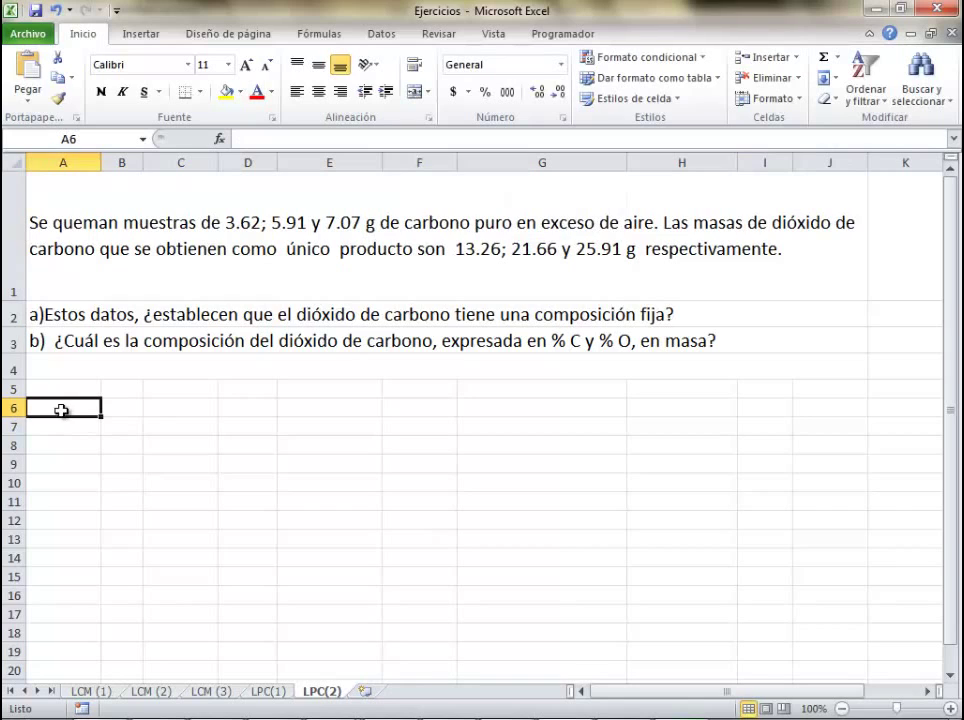
- Enter the title "3 Reacciones" in A6 and the row label "Reacción 1" in A8
{"action": "type", "text": "3 REacciones"}
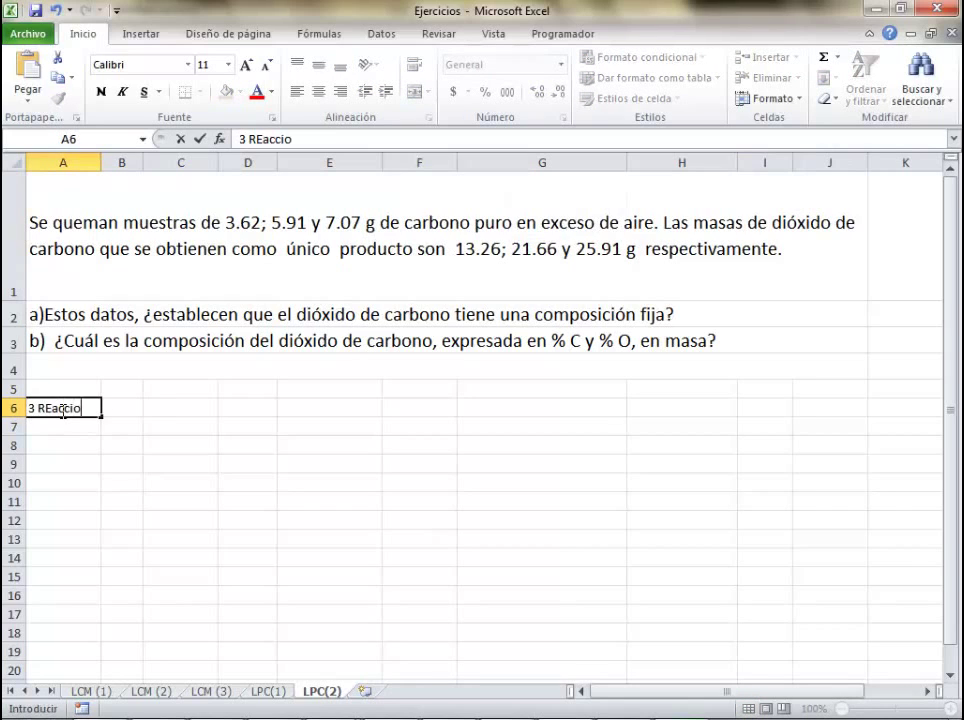
{"action": "key", "text": "Return"}
{"action": "key", "text": "Return"}
{"action": "type", "text": "1"}
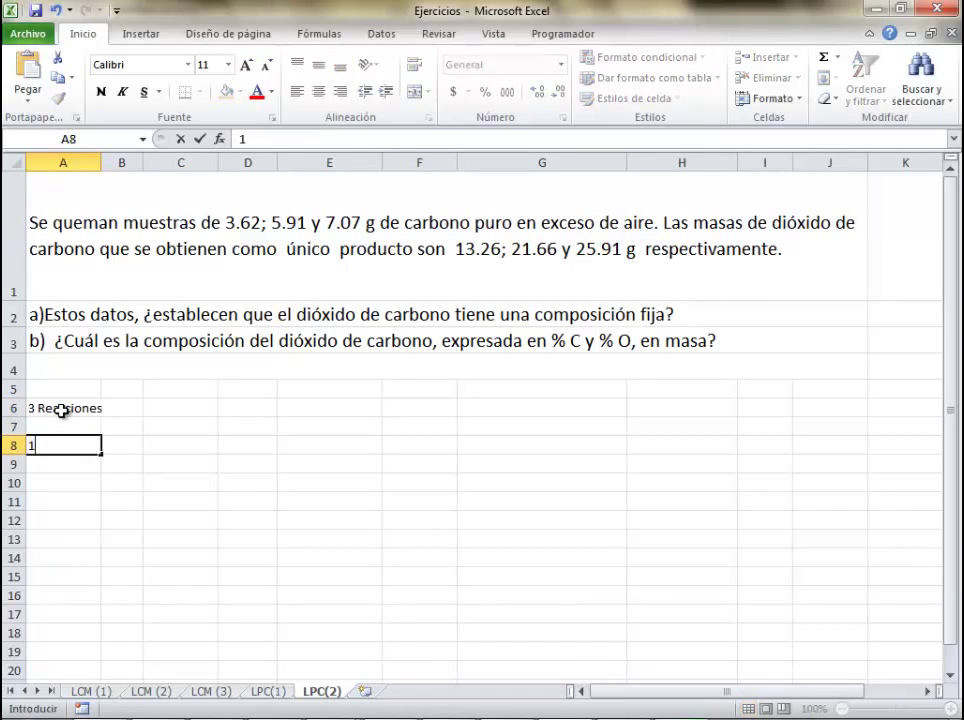
{"action": "type", "text": "Reacción 1"}
{"action": "key", "text": "Tab"}
- Enter the heading "Antes de la reacción" in C7
{"action": "key", "text": "Tab"}
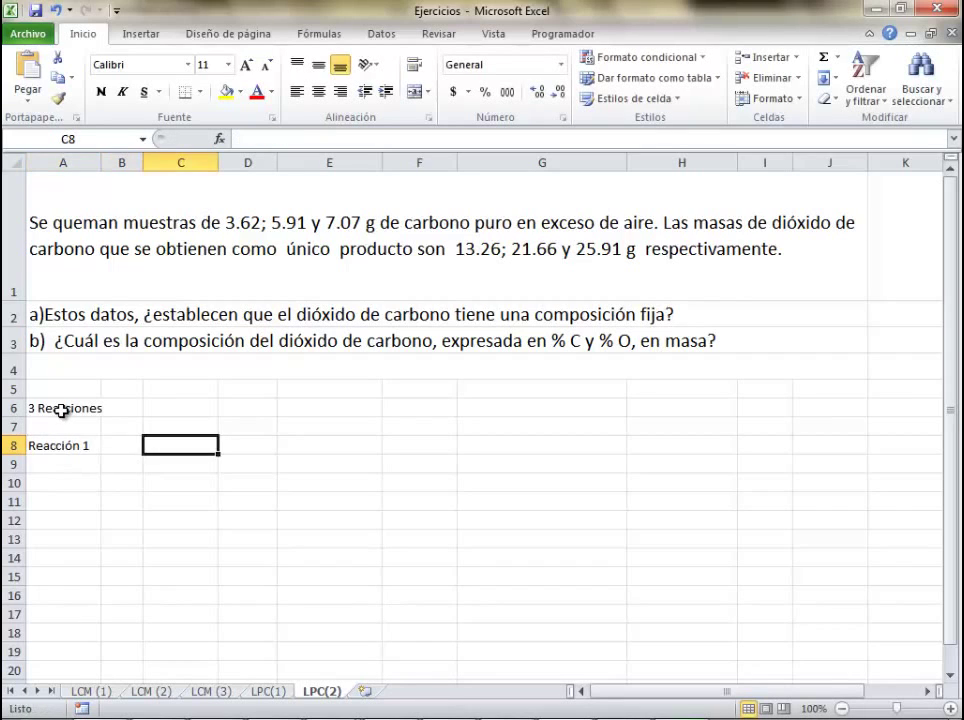
{"action": "key", "text": "Up"}
{"action": "type", "text": "Antes "}
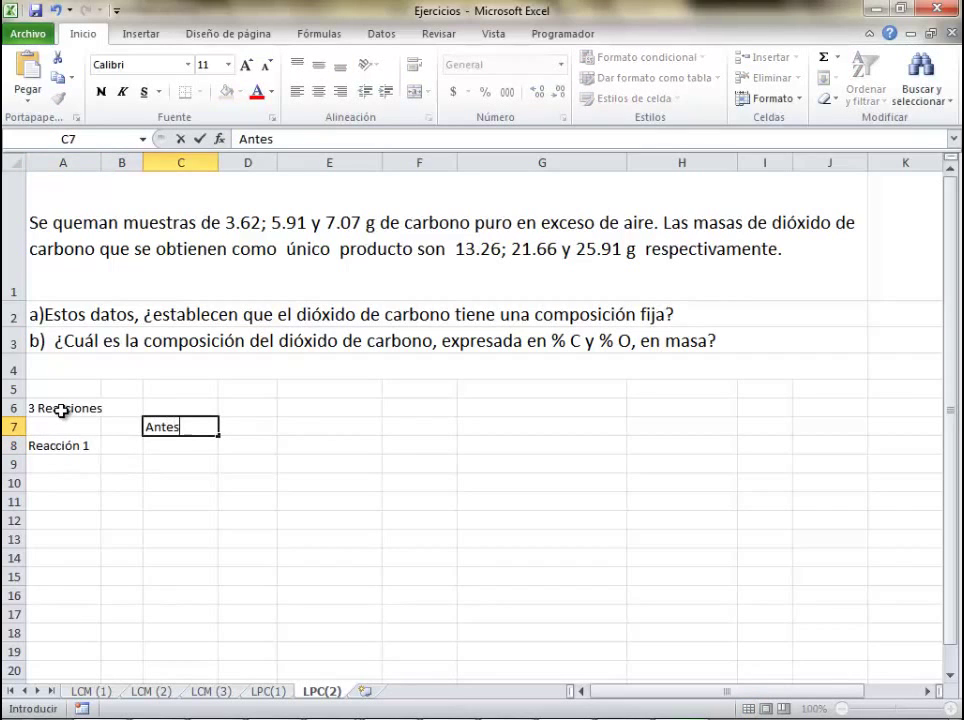
{"action": "type", "text": "de la reacción"}
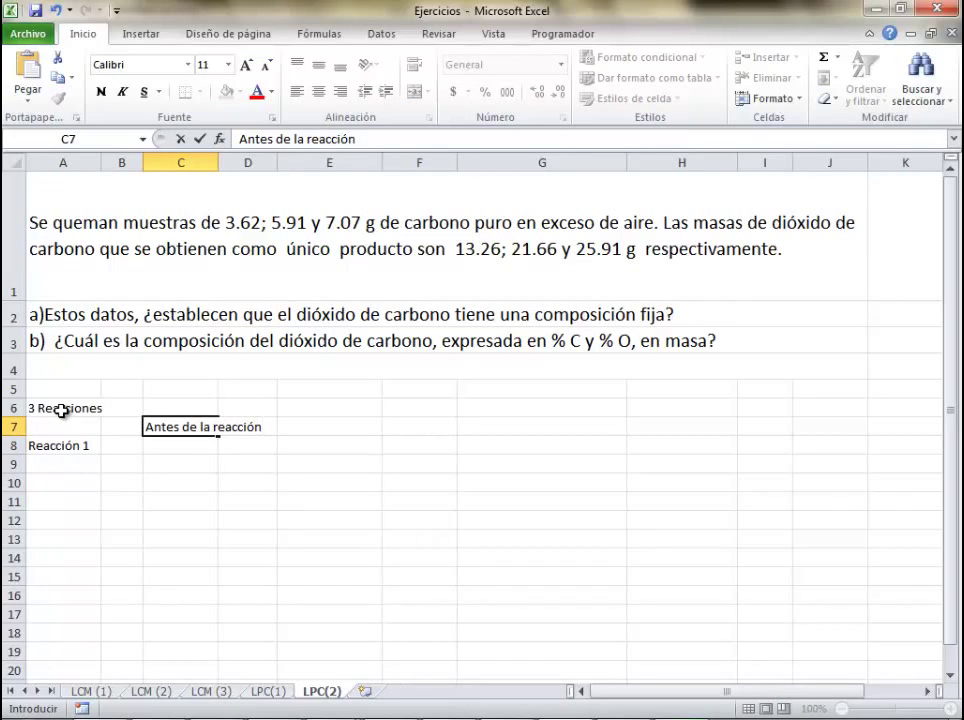
{"action": "key", "text": "Return"}
- Record 3.62 in C8 with the label "gramos de carbono" in D8 for Reacción 1
{"action": "type", "text": "C"}
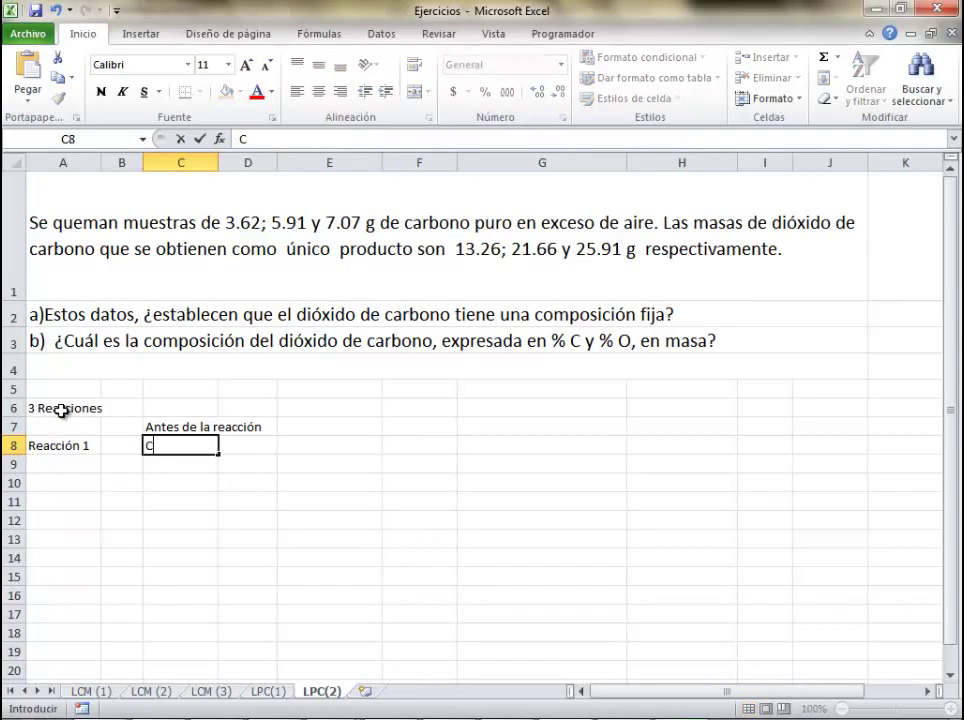
{"action": "key", "text": "BackSpace"}
{"action": "type", "text": "3.62"}
{"action": "key", "text": "Tab"}
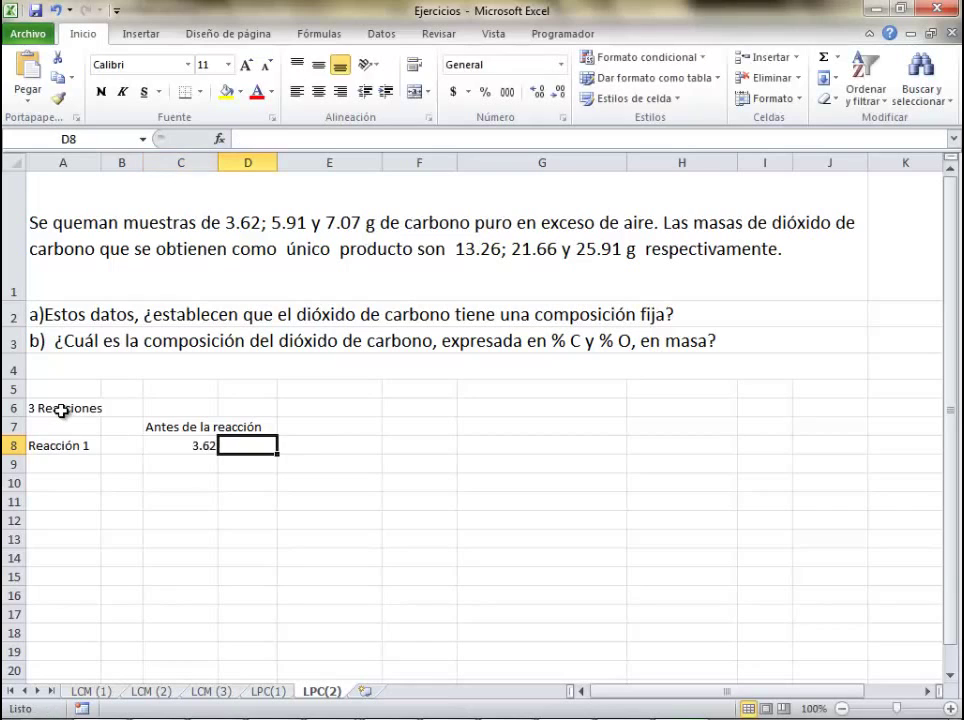
{"action": "type", "text": "gramos de carbono"}
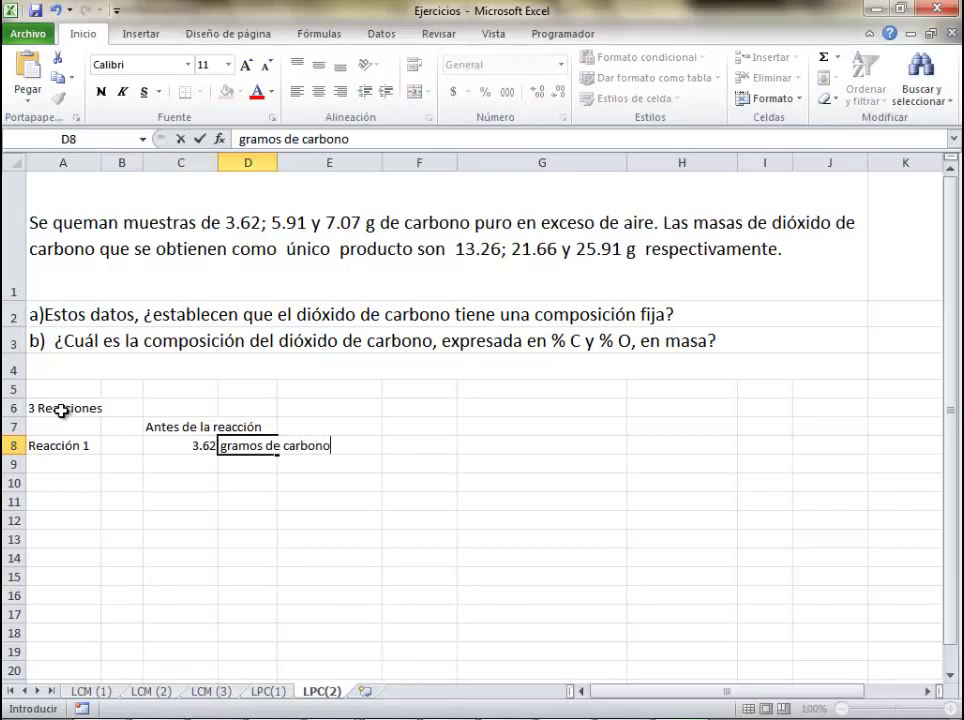
{"action": "key", "text": "Return"}
- Enter the unknown "X" in C9 and the label "gramos de oxígeno" in D9
{"action": "key", "text": "Left"}
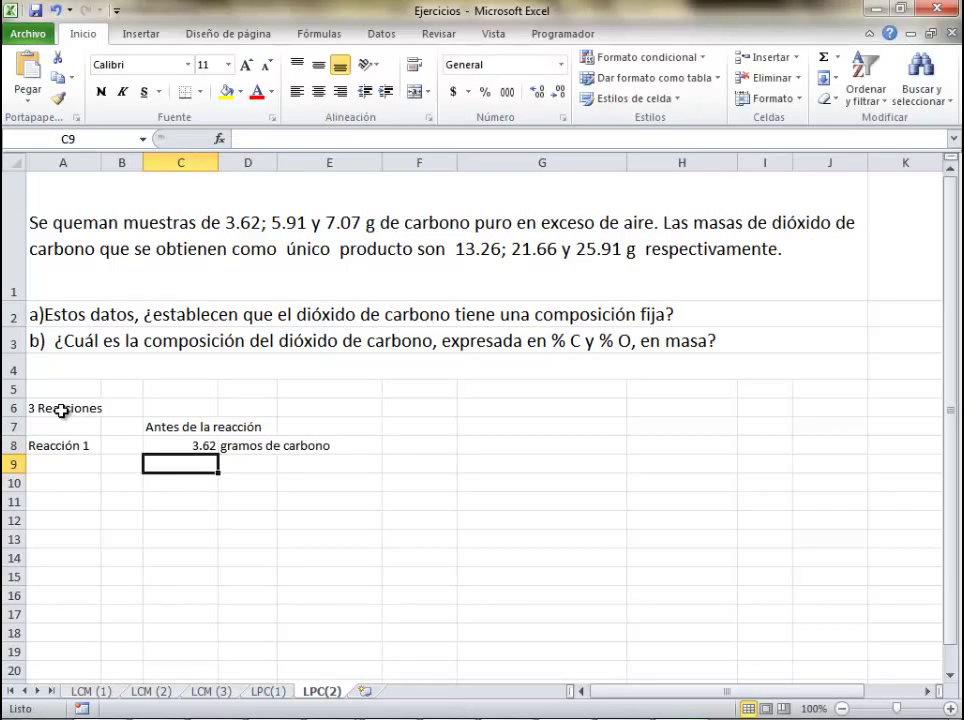
{"action": "type", "text": "X"}
{"action": "key", "text": "Tab"}
{"action": "type", "text": "gramos d"}
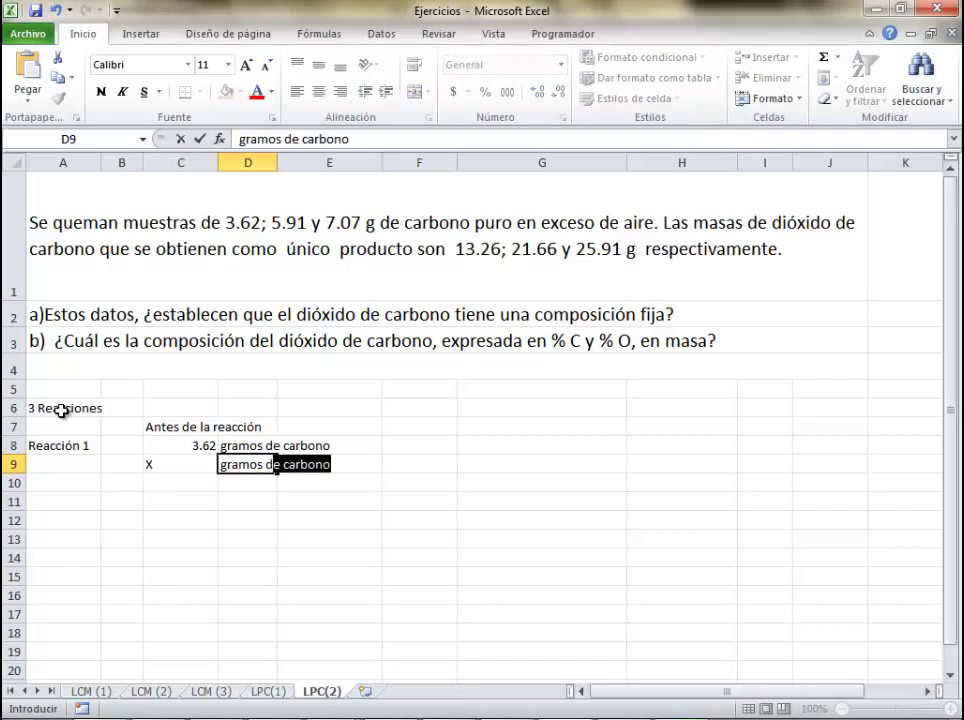
{"action": "type", "text": "e oxí"}
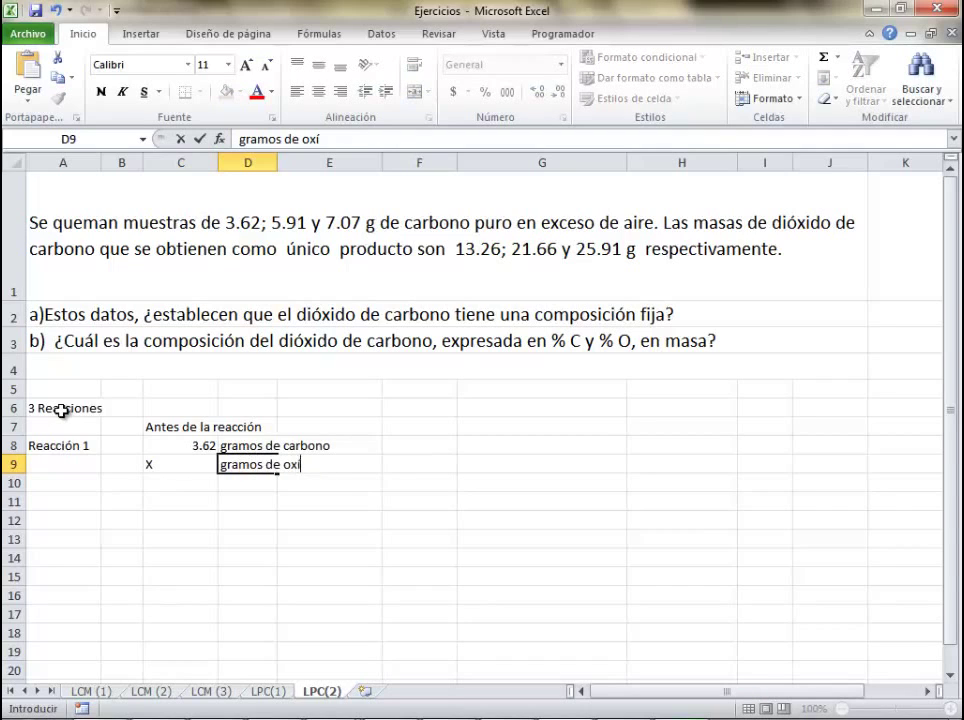
{"action": "type", "text": "geno"}
{"action": "key", "text": "Up"}
- Enter the heading "Después de la reacción" in G7
{"action": "key", "text": "Right"}
{"action": "key", "text": "Right"}
{"action": "key", "text": "Right"}
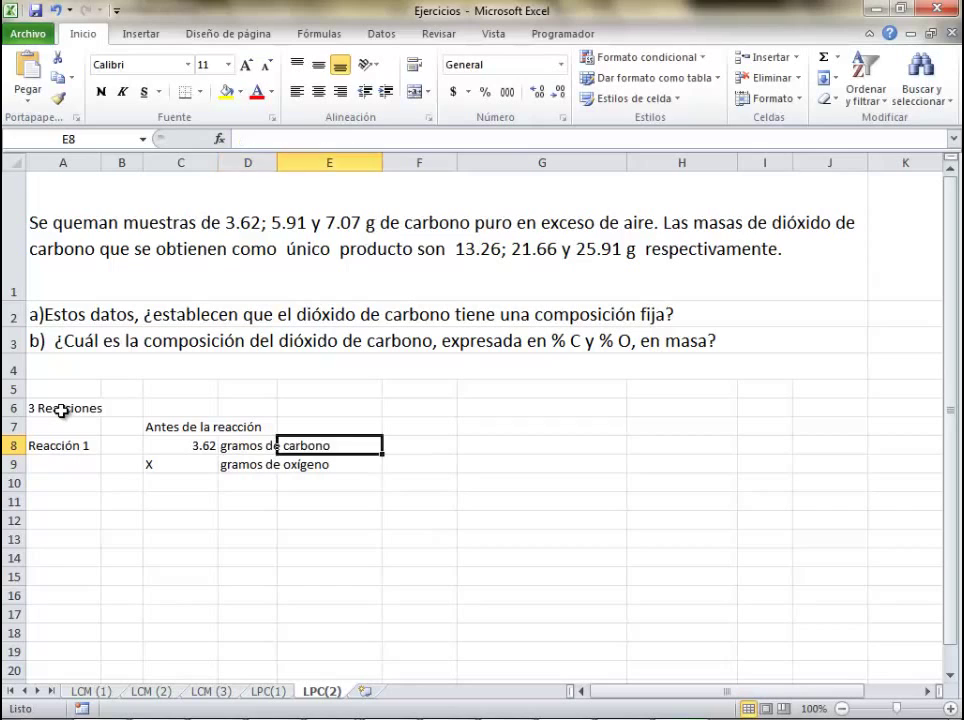
{"action": "key", "text": "Left"}
{"action": "key", "text": "Up"}
{"action": "key", "text": "Right"}
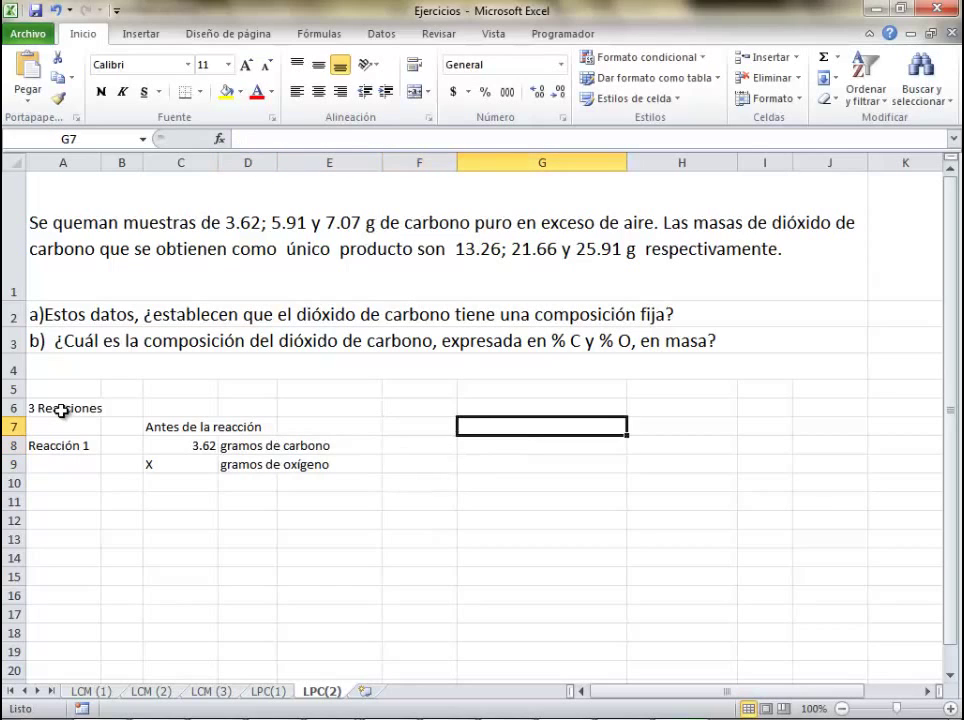
{"action": "type", "text": "Después d"}
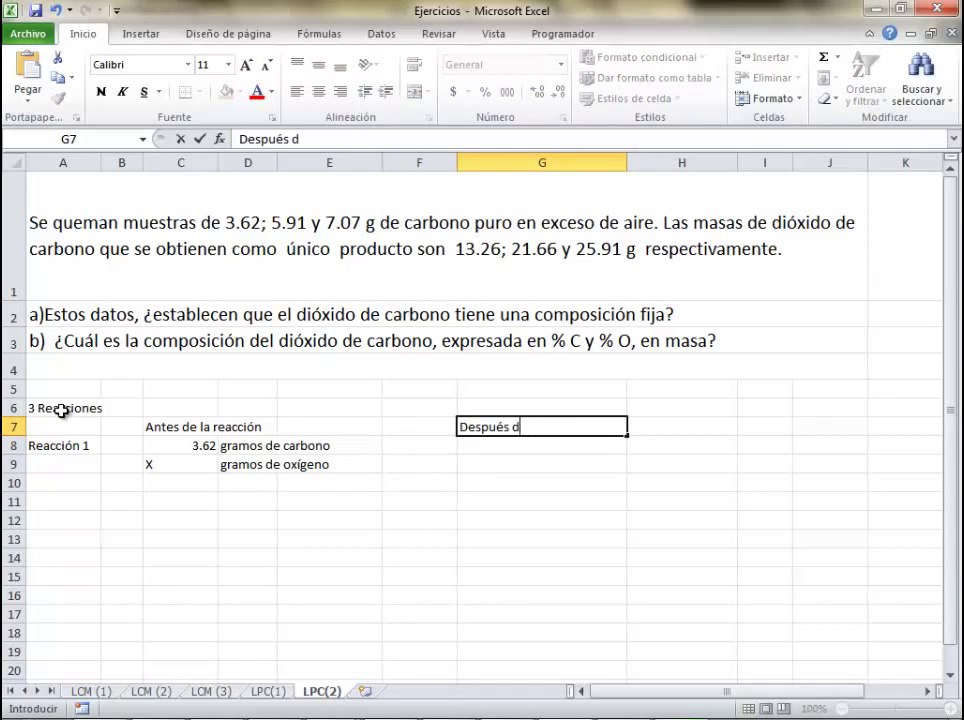
{"action": "type", "text": "e la reacción"}
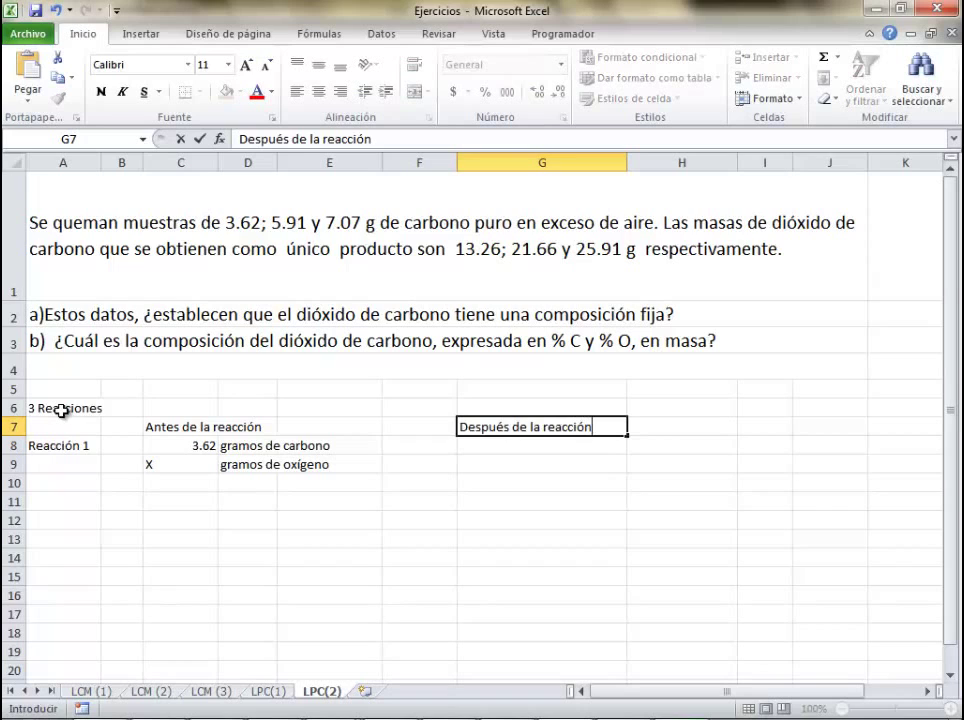
{"action": "key", "text": "Return"}
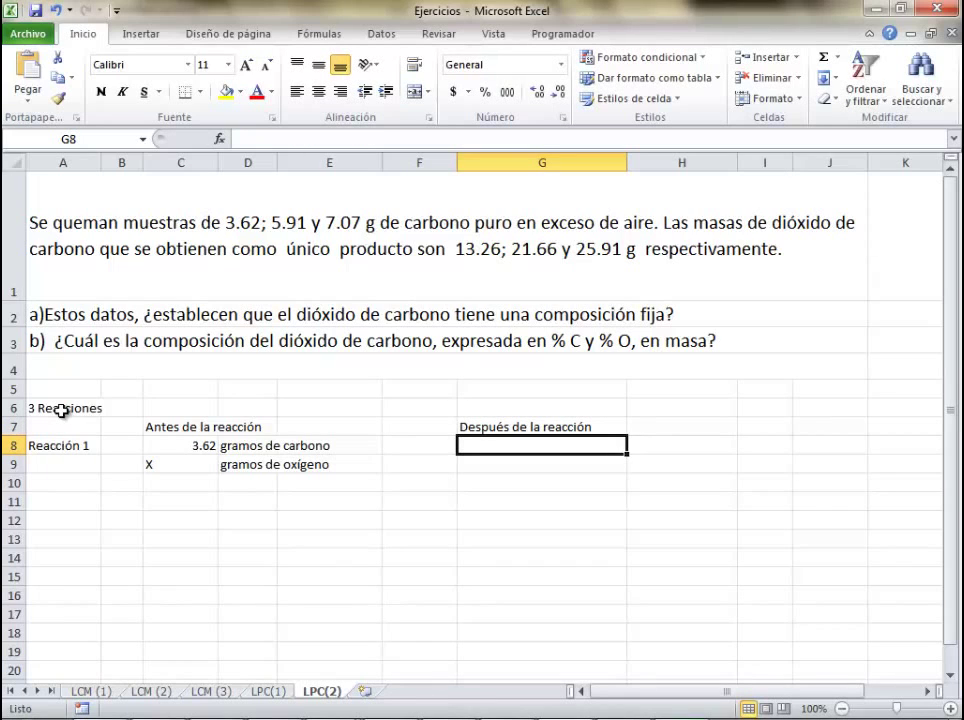
- Record the product mass 13.26 in G8 with the label "gramos de dióxido de carbono" in H8
{"action": "type", "text": "13.26"}
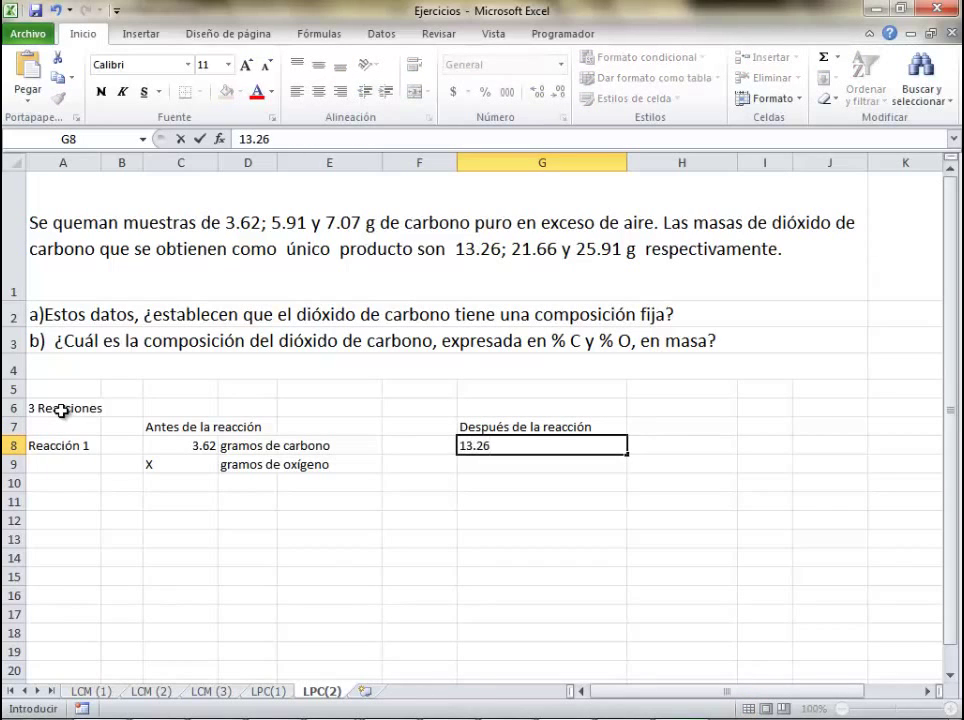
{"action": "key", "text": "Tab"}
{"action": "type", "text": "gramos de "}
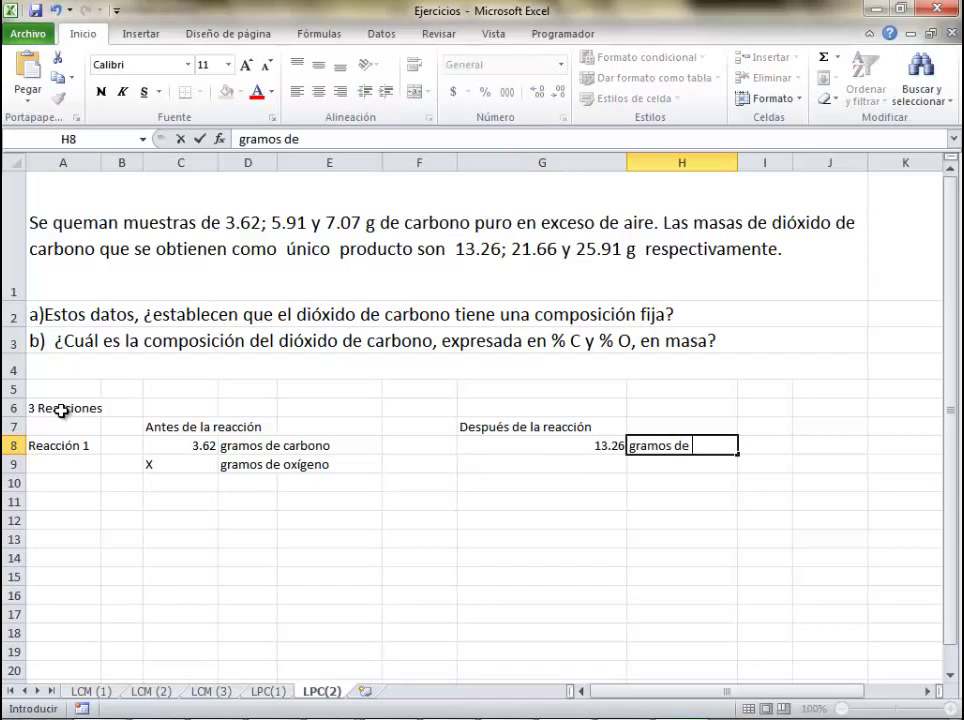
{"action": "type", "text": " dióxido de carbono"}
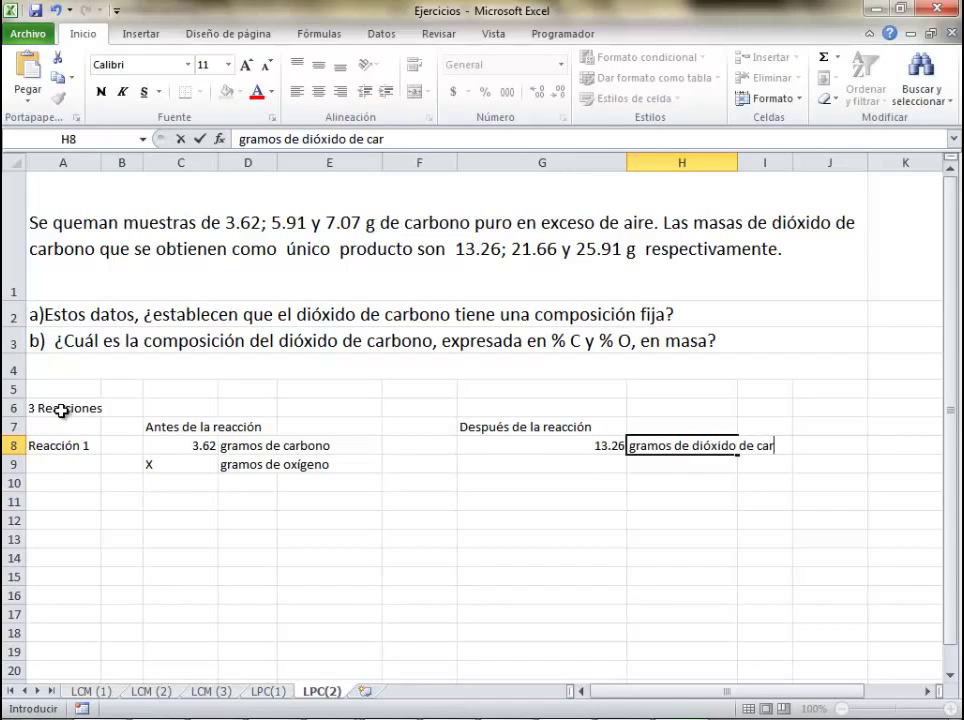
{"action": "key", "text": "Return"}
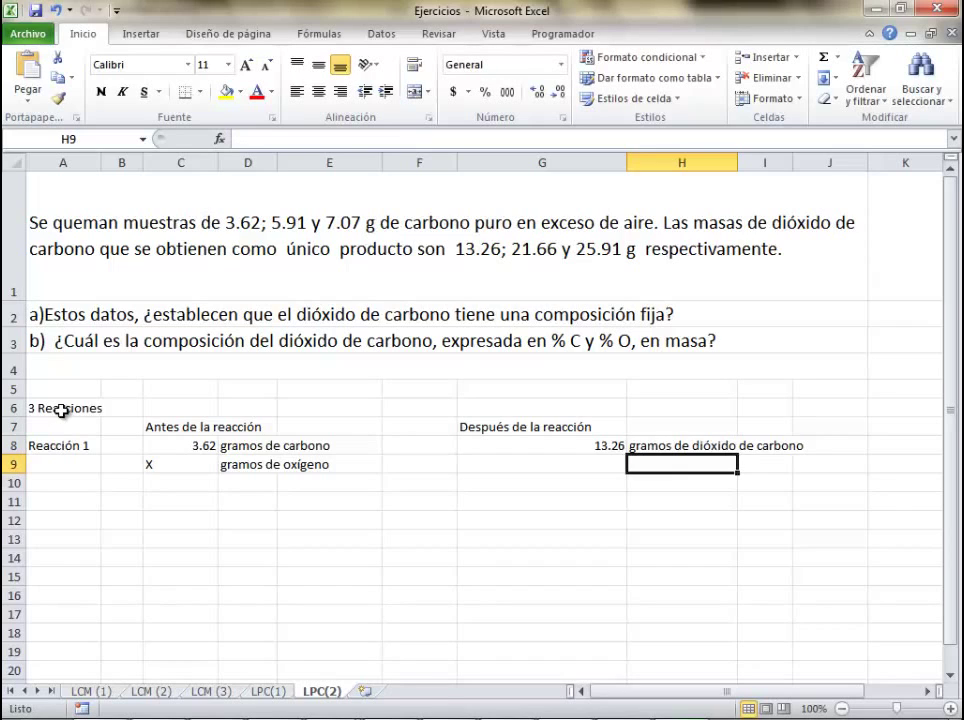
- Enter "X" in C10 and calculate the oxygen mass in D10 with the formula =G8-C8
{"action": "key", "text": "Left"}
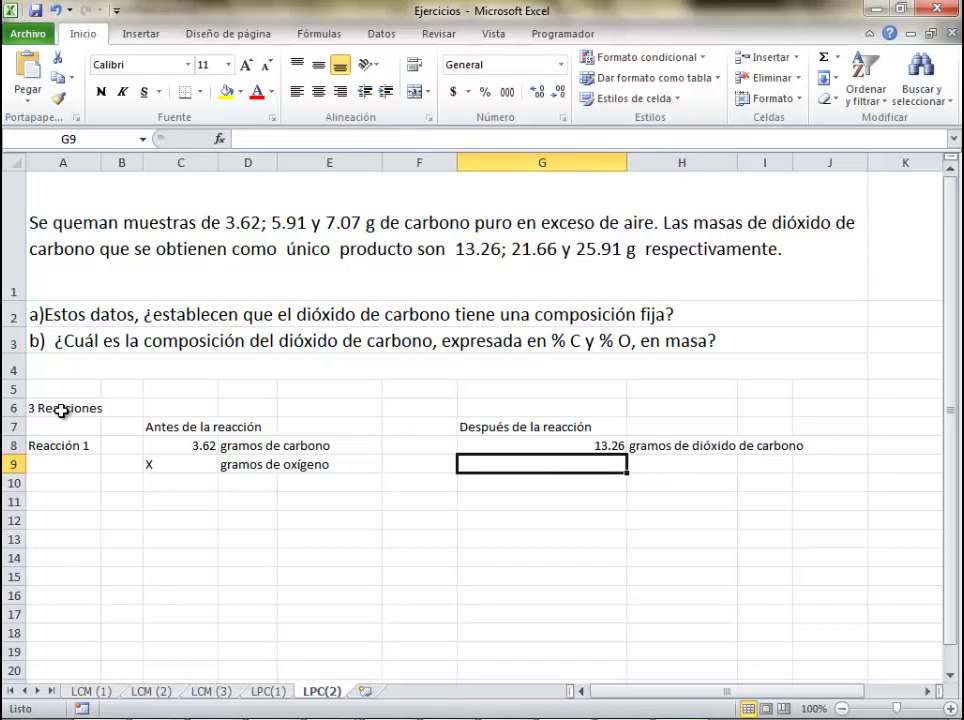
{"action": "key", "text": "Left"}
{"action": "key", "text": "Down"}
{"action": "key", "text": "Left"}
{"action": "key", "text": "Left"}
{"action": "key", "text": "Left"}
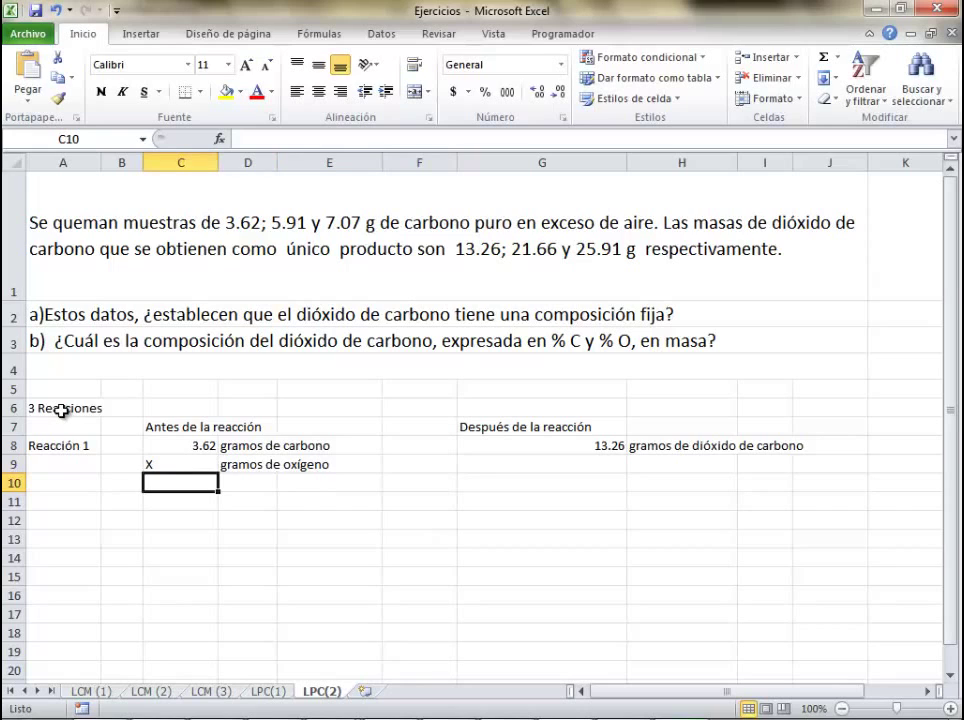
{"action": "type", "text": "X"}
{"action": "key", "text": "Right"}
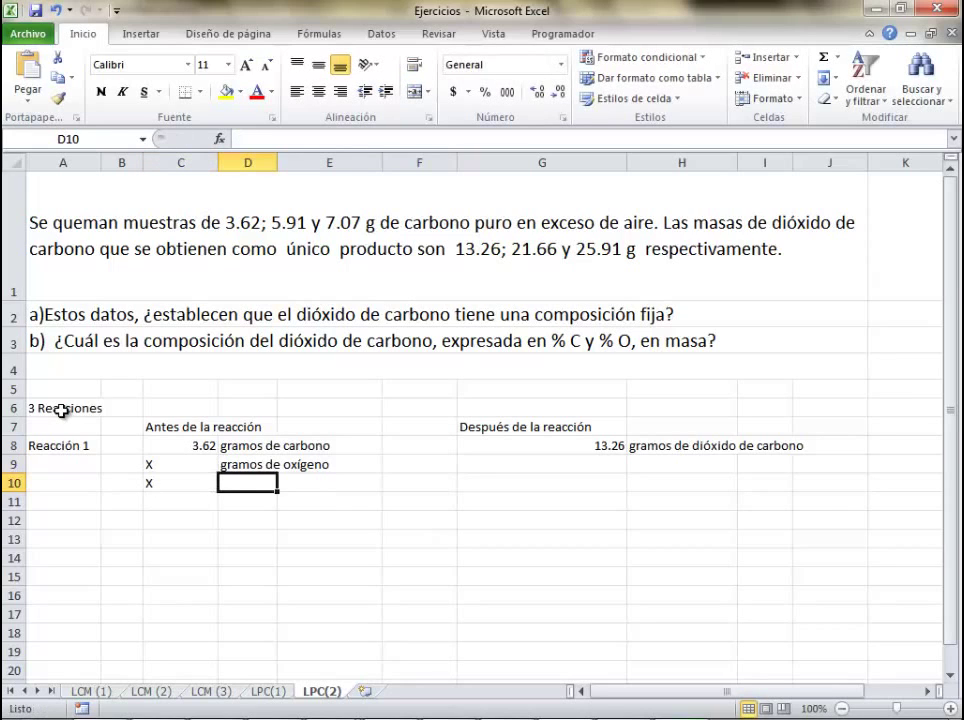
{"action": "type", "text": "="}
{"action": "left_click", "coordinate": [606, 452]}
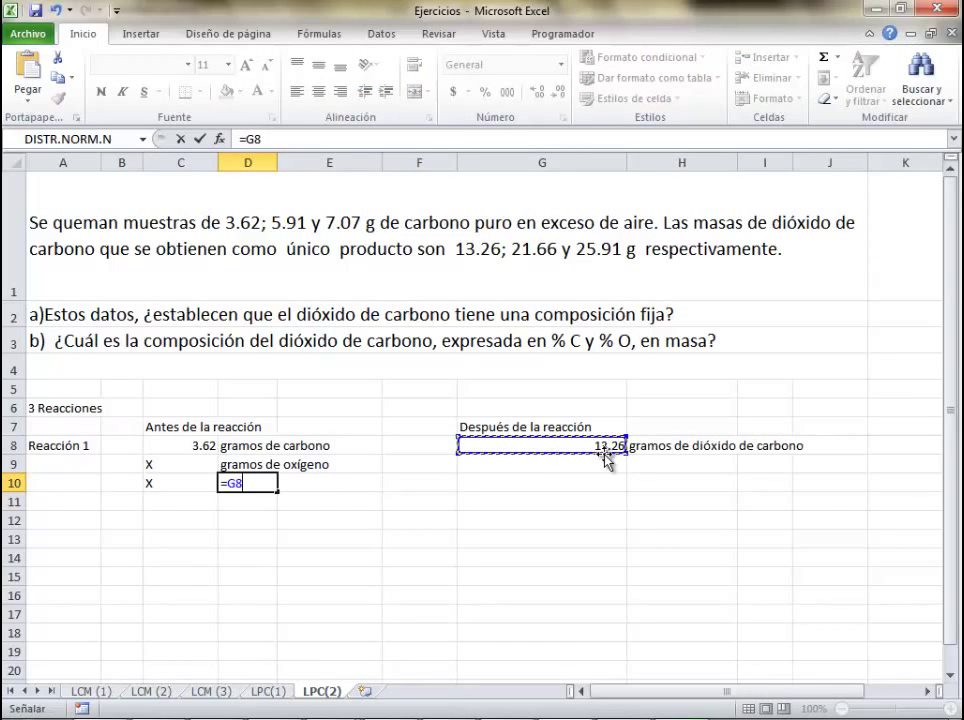
{"action": "type", "text": "-"}
{"action": "left_click", "coordinate": [204, 446]}
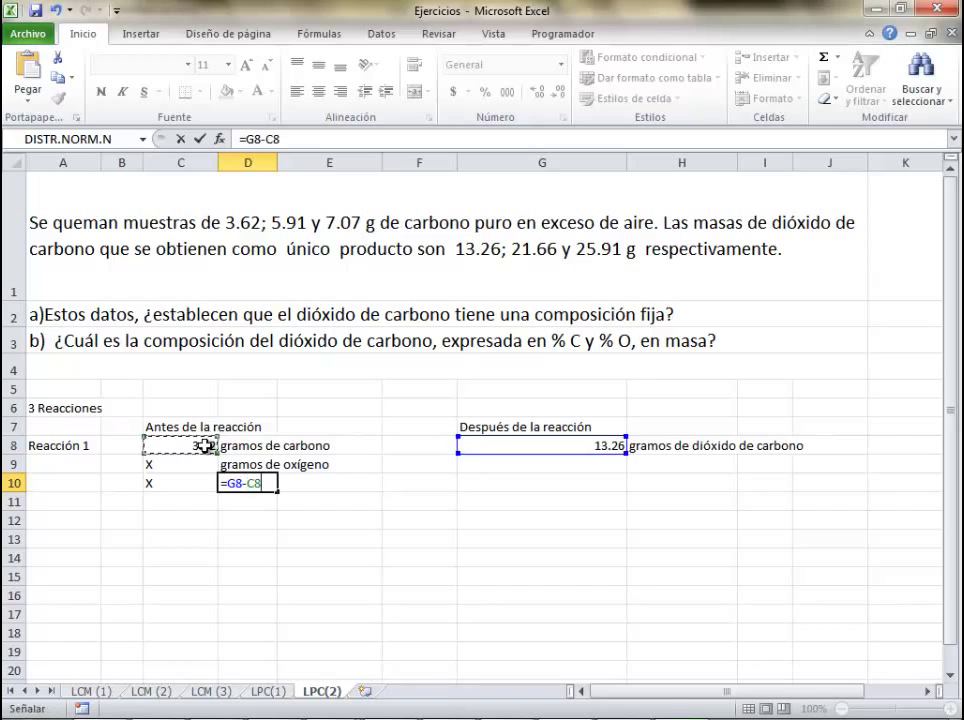
{"action": "key", "text": "Return"}
- Enter the row label "Reacción 2" in A13
{"action": "key", "text": "Down"}
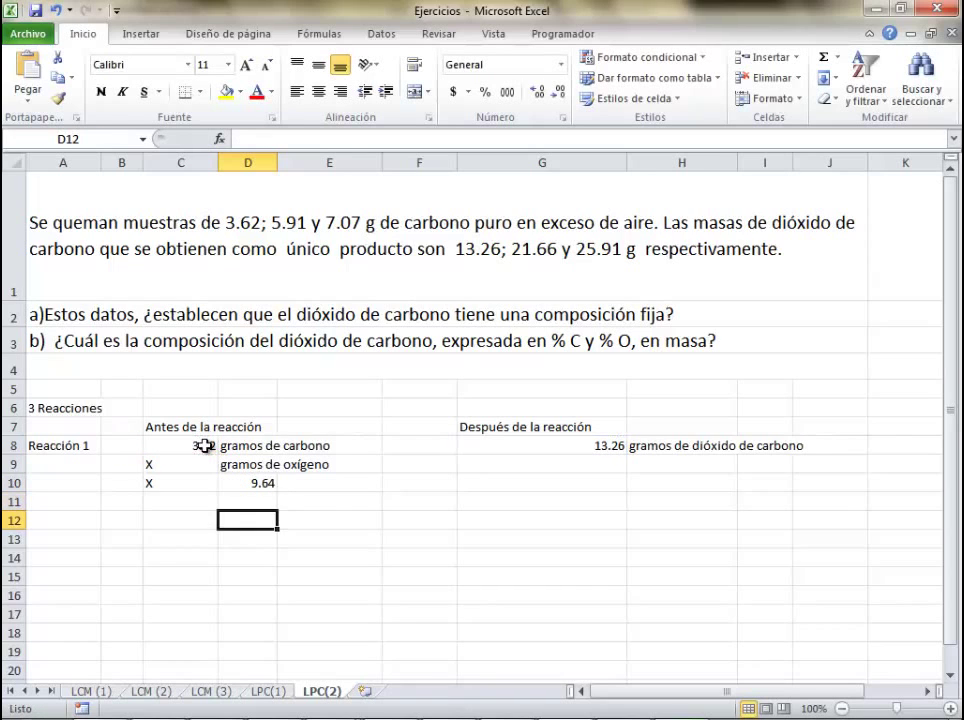
{"action": "key", "text": "Right"}
{"action": "key", "text": "Down"}
{"action": "key", "text": "Down"}
{"action": "key", "text": "Up"}
{"action": "key", "text": "Left"}
{"action": "key", "text": "Left"}
{"action": "key", "text": "Left"}
{"action": "key", "text": "Left"}
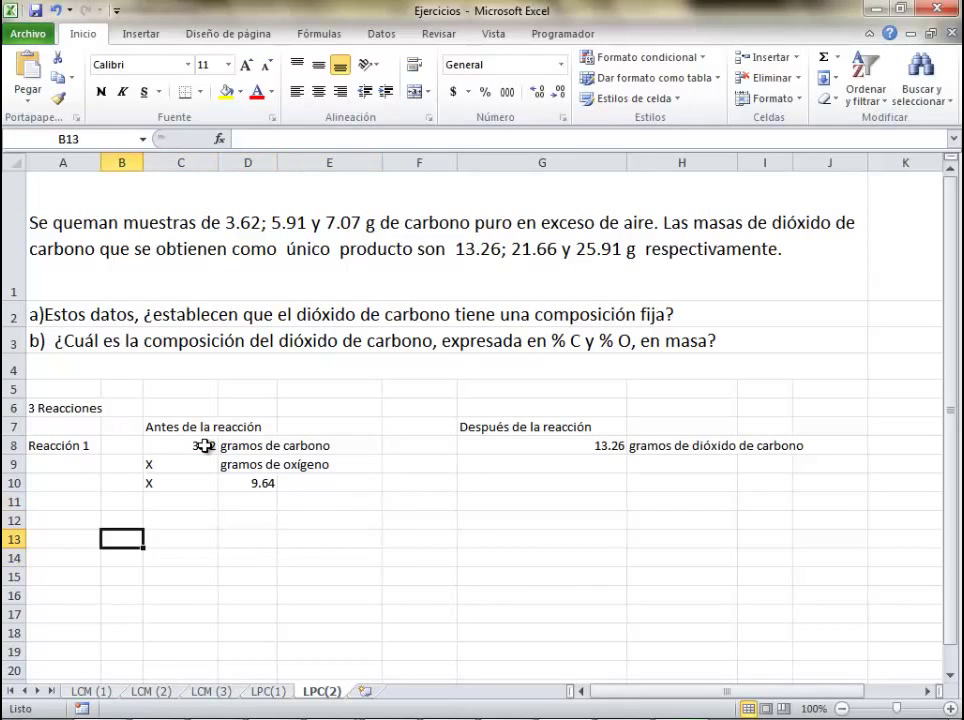
{"action": "type", "text": "Reacción 2"}
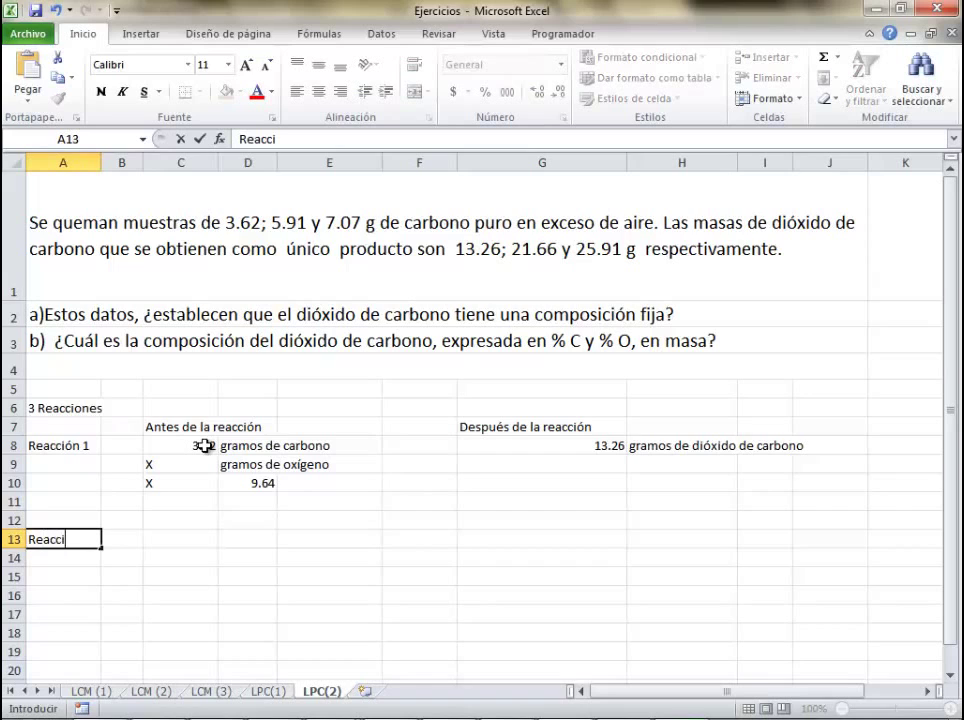
{"action": "key", "text": "Right"}
- Enter 5.91 in C13 beside the Reacción 2 label
{"action": "key", "text": "Right"}
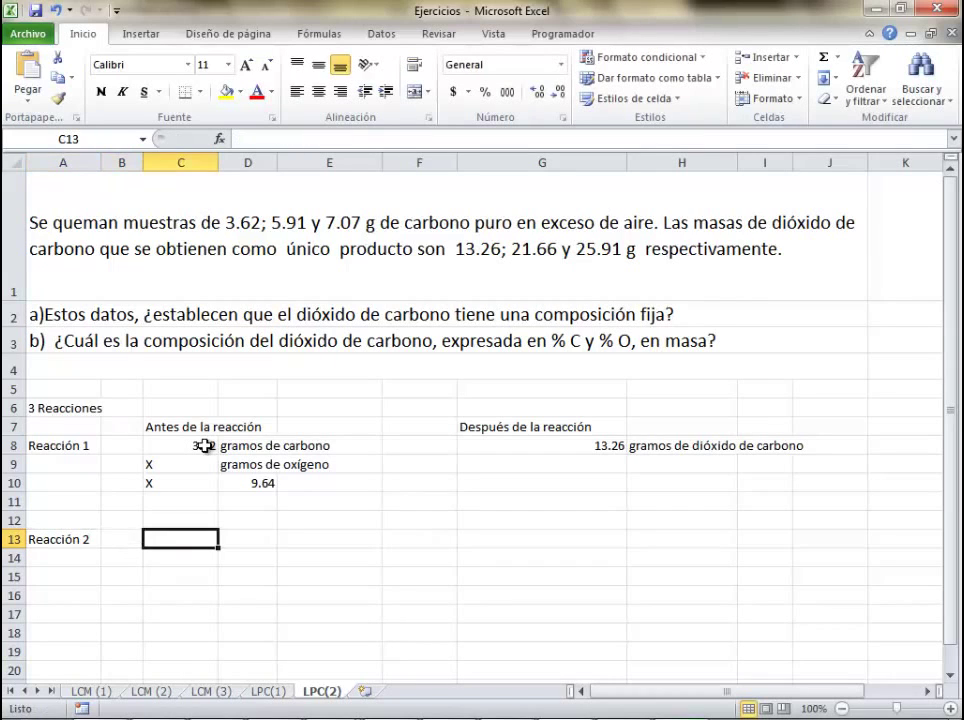
{"action": "type", "text": "5"}
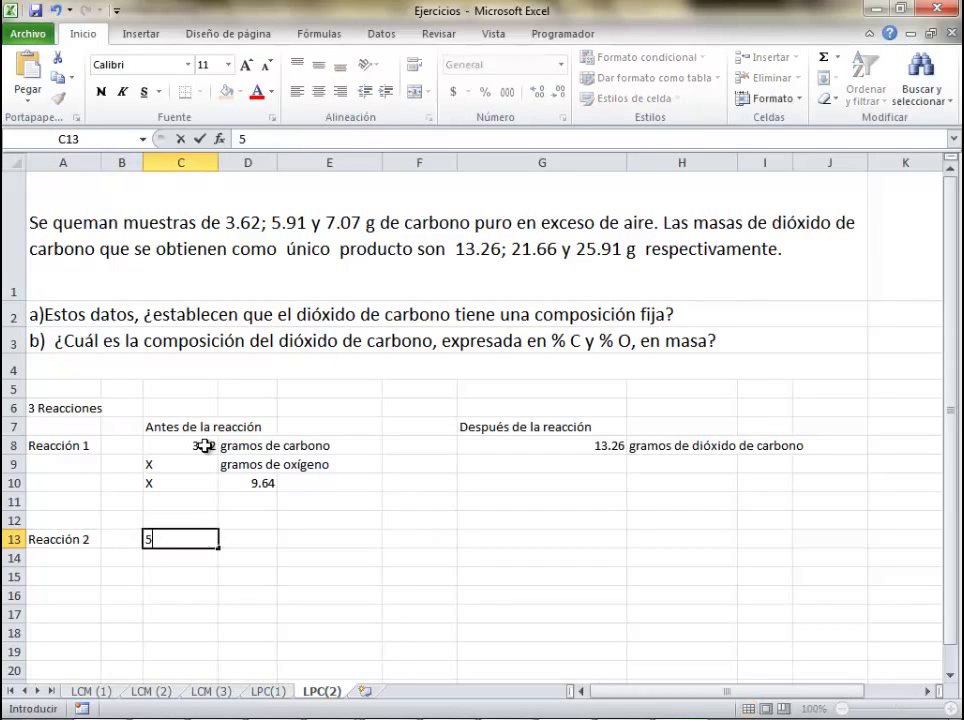
{"action": "type", "text": ".91"}
{"action": "key", "text": "Return"}
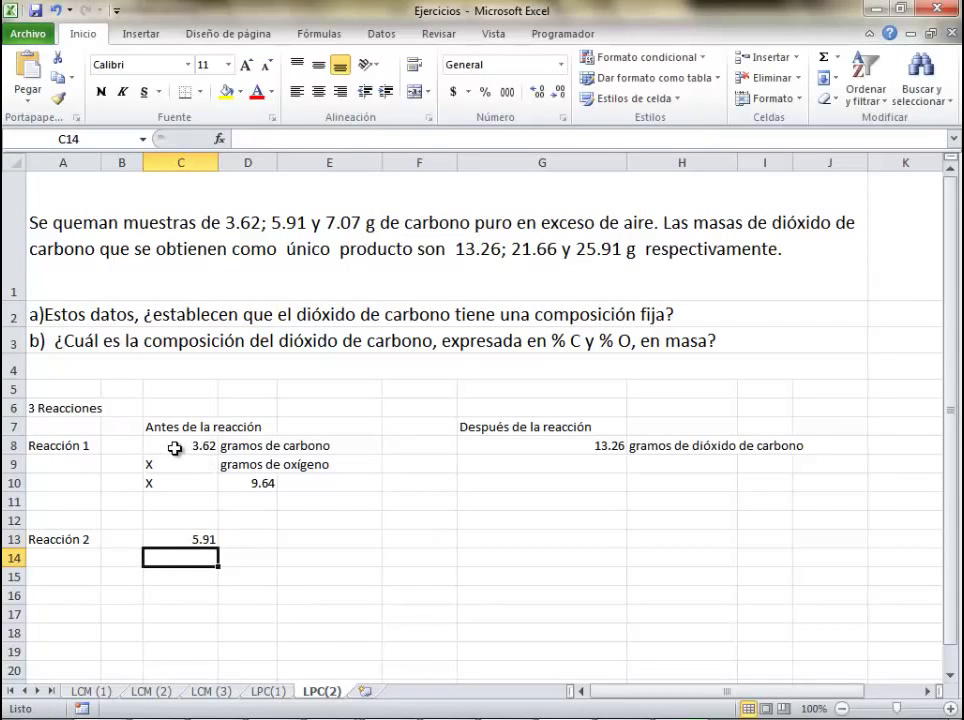
- Copy the Reacción 1 data block C8:I10 and paste it at C13 for Reacción 2
{"action": "left_click_drag", "start_coordinate": [176, 445], "coordinate": [773, 488]}
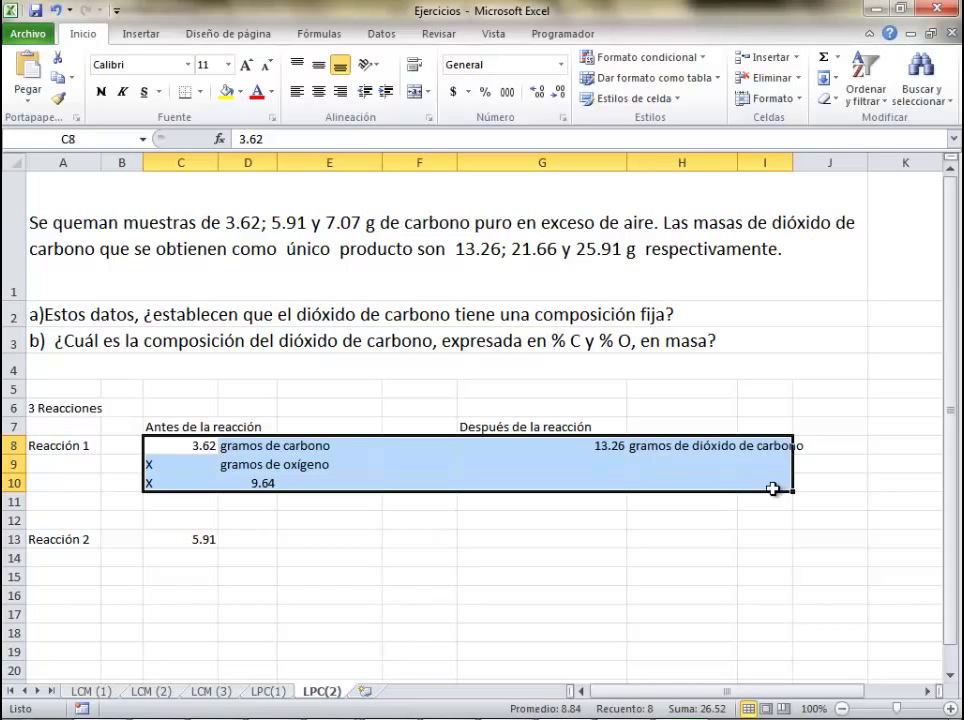
{"action": "key", "text": "ctrl+c"}
{"action": "left_click", "coordinate": [194, 539]}
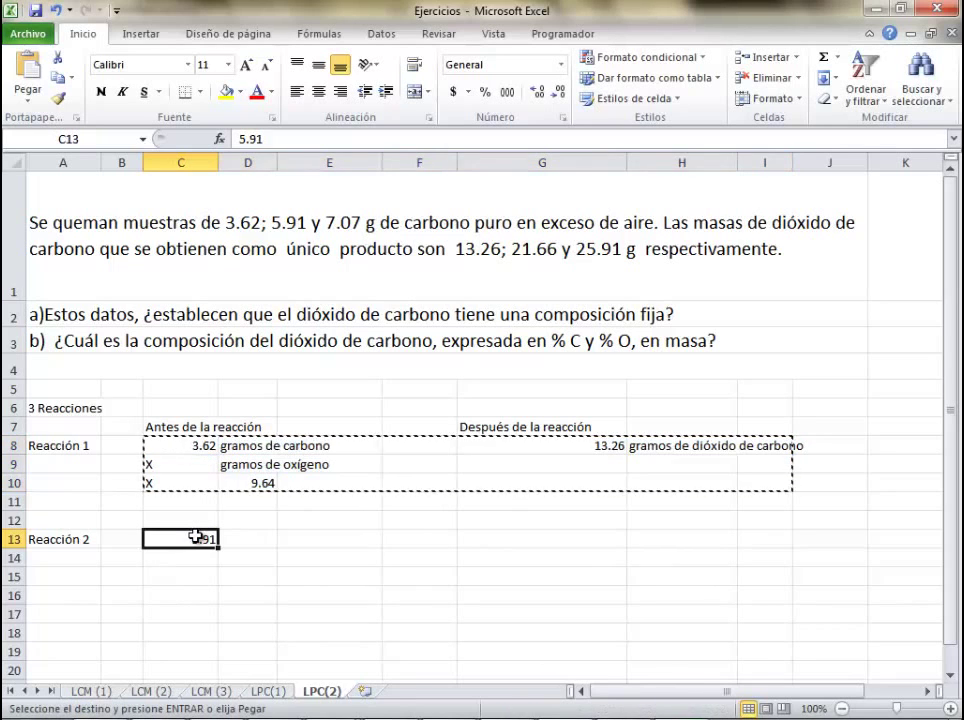
{"action": "key", "text": "ctrl+v"}
- Set the carbon mass in C13 of the pasted Reacción 2 block to 5.91
{"action": "left_click", "coordinate": [190, 540]}
{"action": "type", "text": "5.91"}
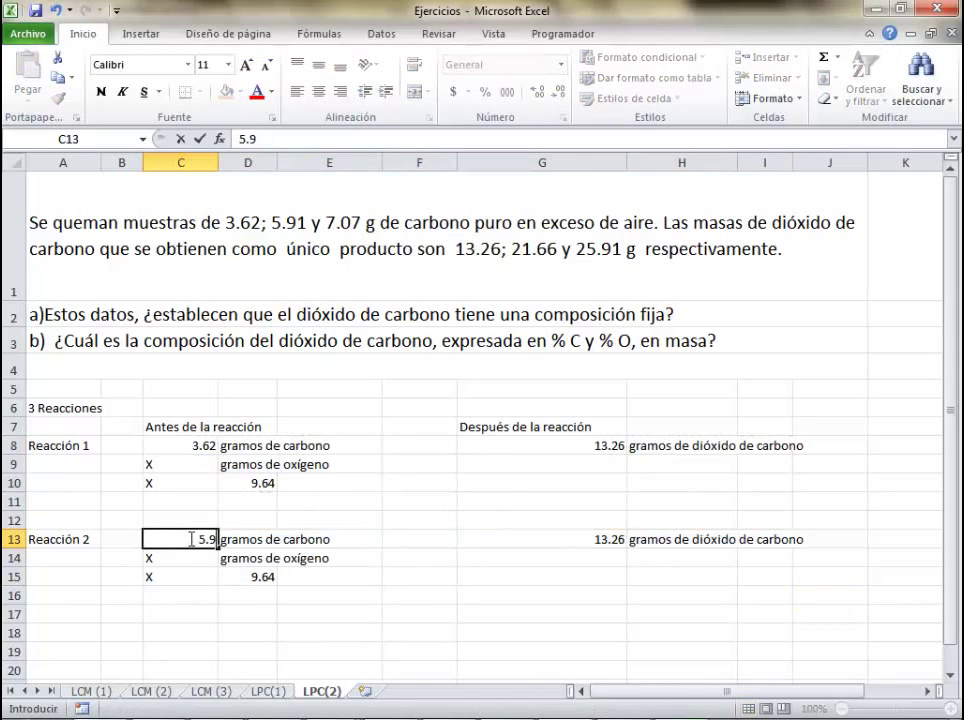
{"action": "key", "text": "Return"}
{"action": "key", "text": "Down"}
{"action": "key", "text": "Down"}
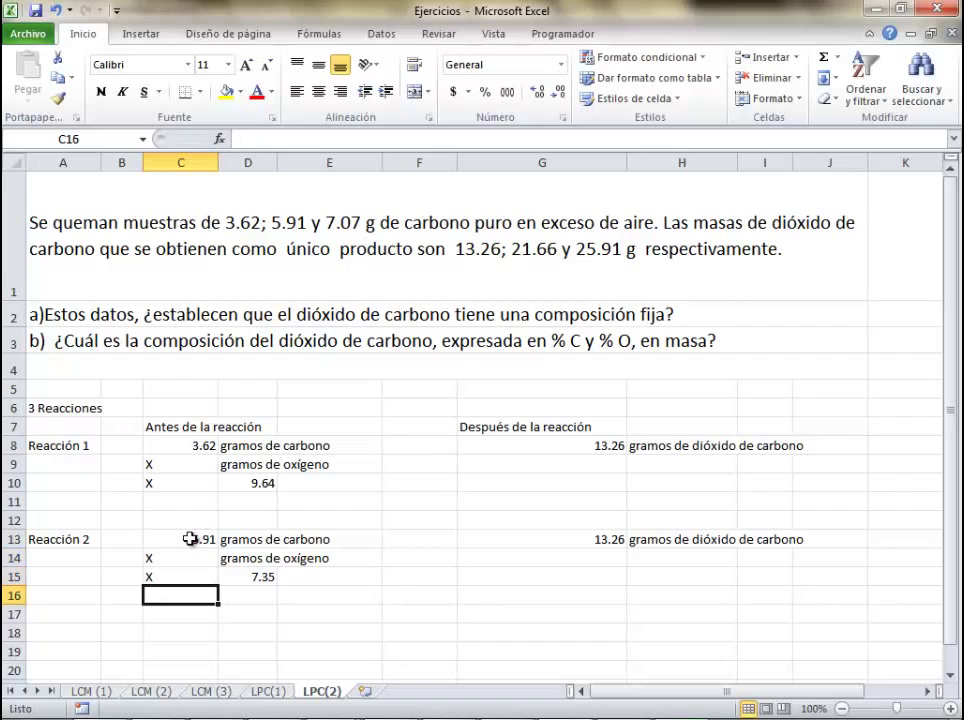
- Enter the row label "Reacción 3" in A17
{"action": "key", "text": "Right"}
{"action": "key", "text": "Down"}
{"action": "key", "text": "Down"}
{"action": "key", "text": "Left"}
{"action": "key", "text": "Up"}
{"action": "key", "text": "Left"}
{"action": "key", "text": "Up"}
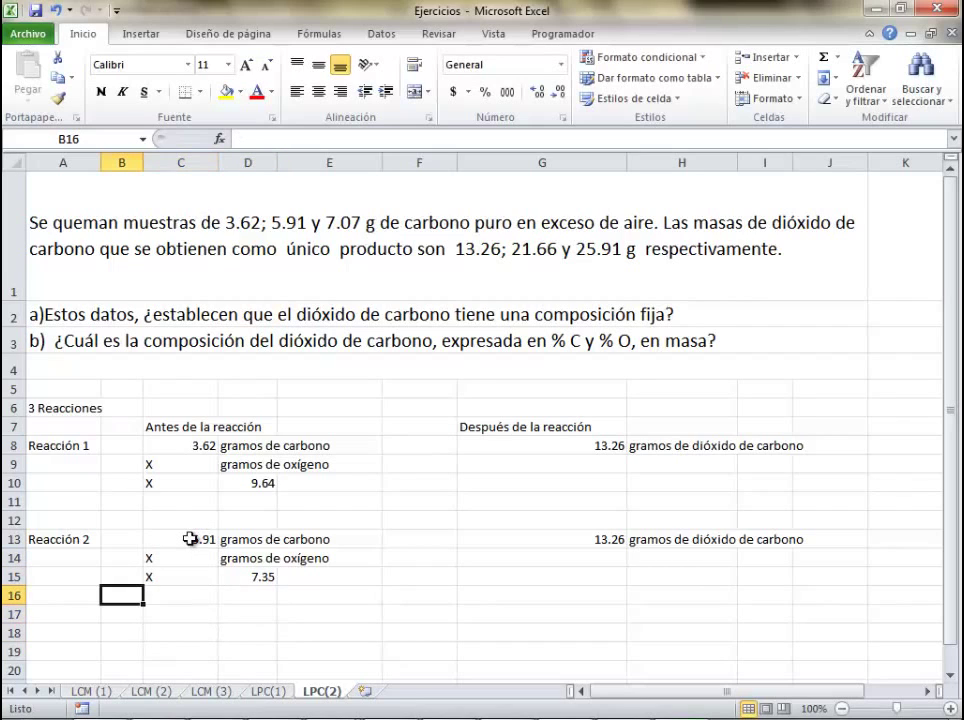
{"action": "key", "text": "Down"}
{"action": "key", "text": "Left"}
{"action": "type", "text": "Reacción"}
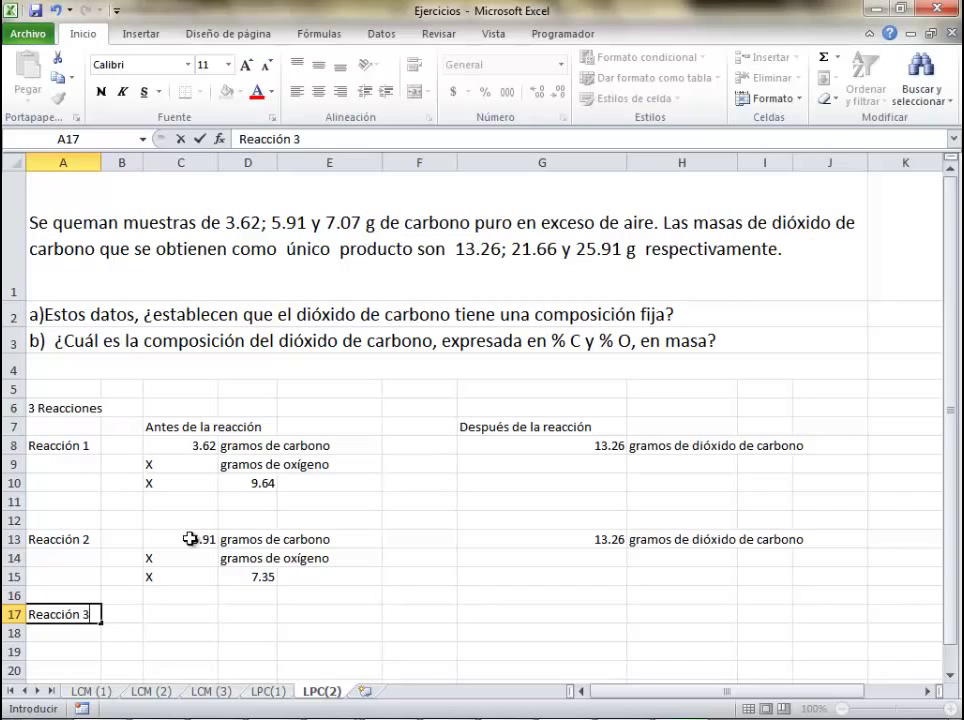
{"action": "key", "text": "Right"}
{"action": "key", "text": "Right"}
- Copy the Reacción 2 data block C13:I15 and paste it at C17 for Reacción 3
{"action": "left_click_drag", "start_coordinate": [190, 539], "coordinate": [787, 577]}
{"action": "key", "text": "ctrl+c"}
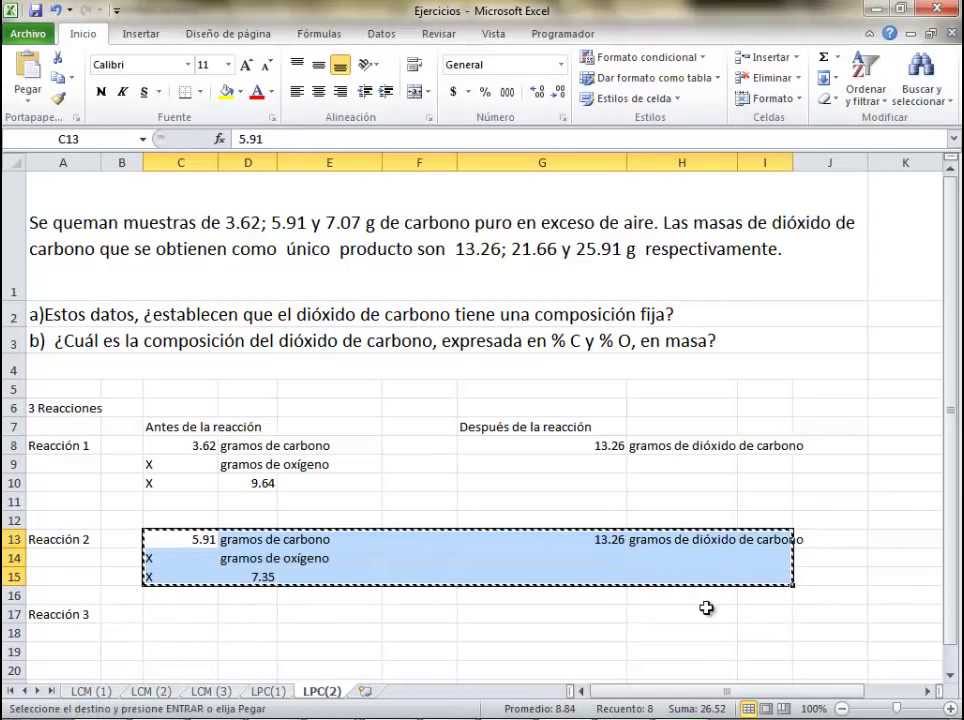
{"action": "left_click", "coordinate": [198, 614]}
{"action": "key", "text": "ctrl+v"}
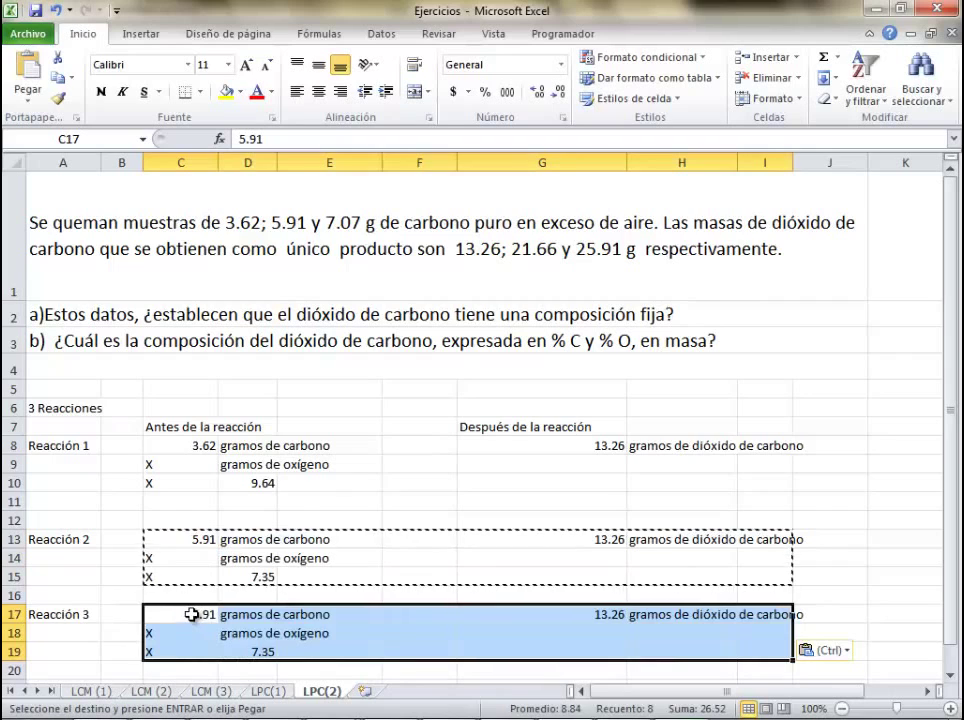
- Set the carbon mass in C17 of the Reacción 3 block to 7.07
{"action": "left_click", "coordinate": [191, 614]}
{"action": "type", "text": "7.07"}
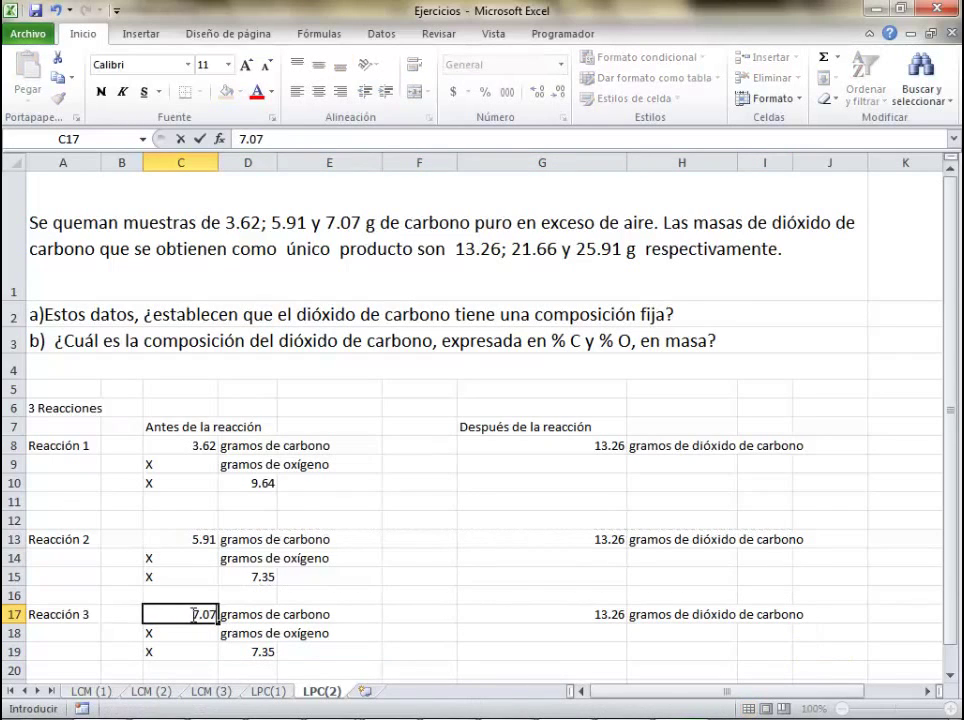
{"action": "key", "text": "Return"}
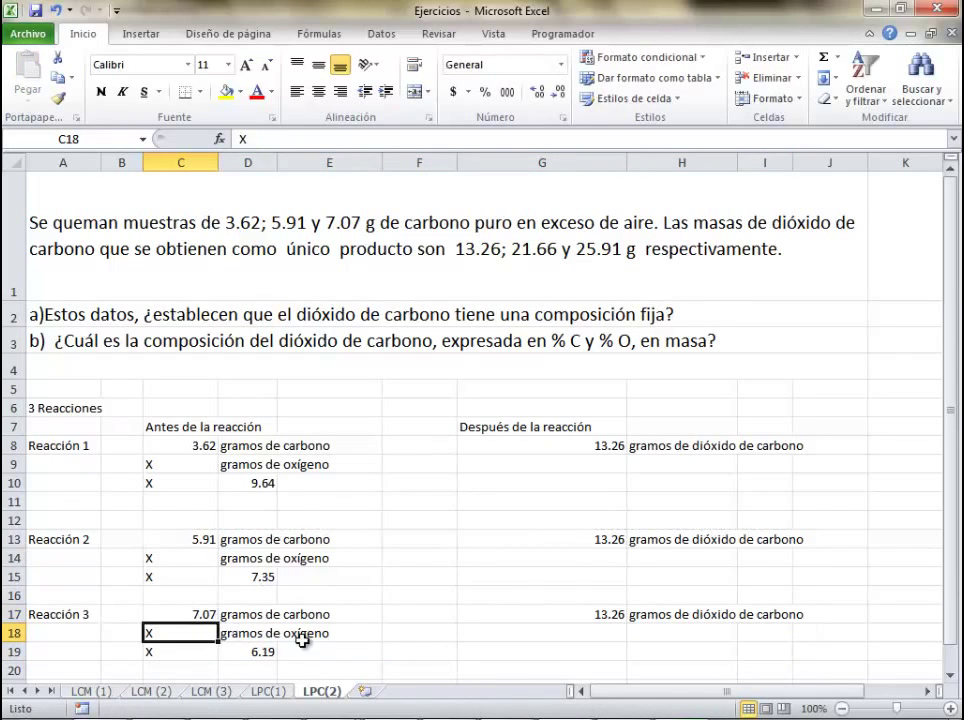
- Set the carbon dioxide masses to 21.66 in G13 for Reacción 2 and 25.91 in G17 for Reacción 3
{"action": "left_click", "coordinate": [592, 539]}
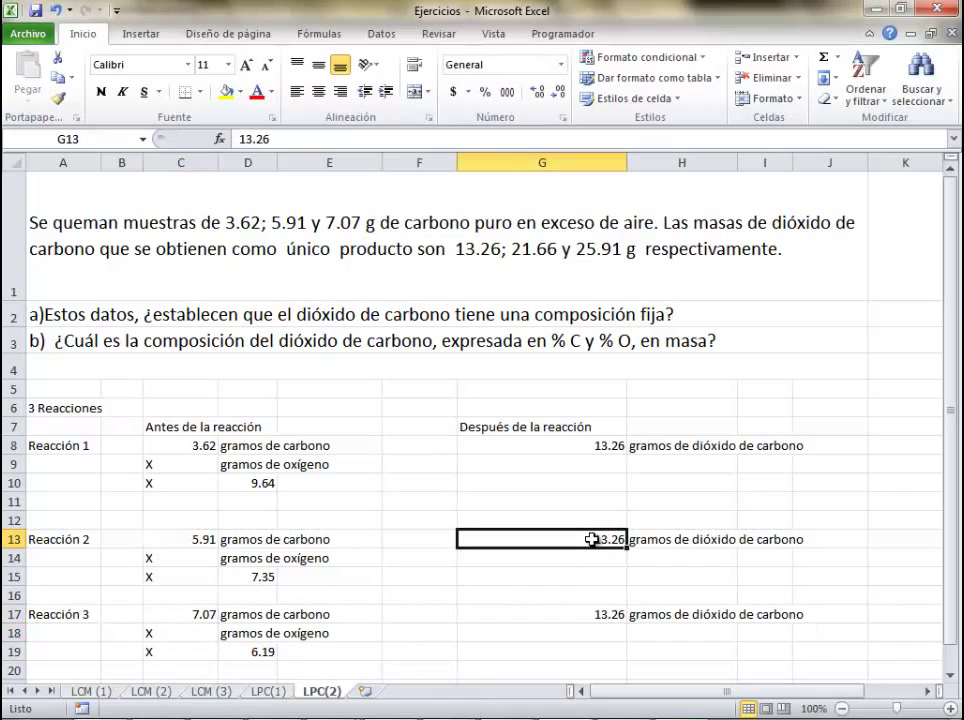
{"action": "type", "text": "21.66"}
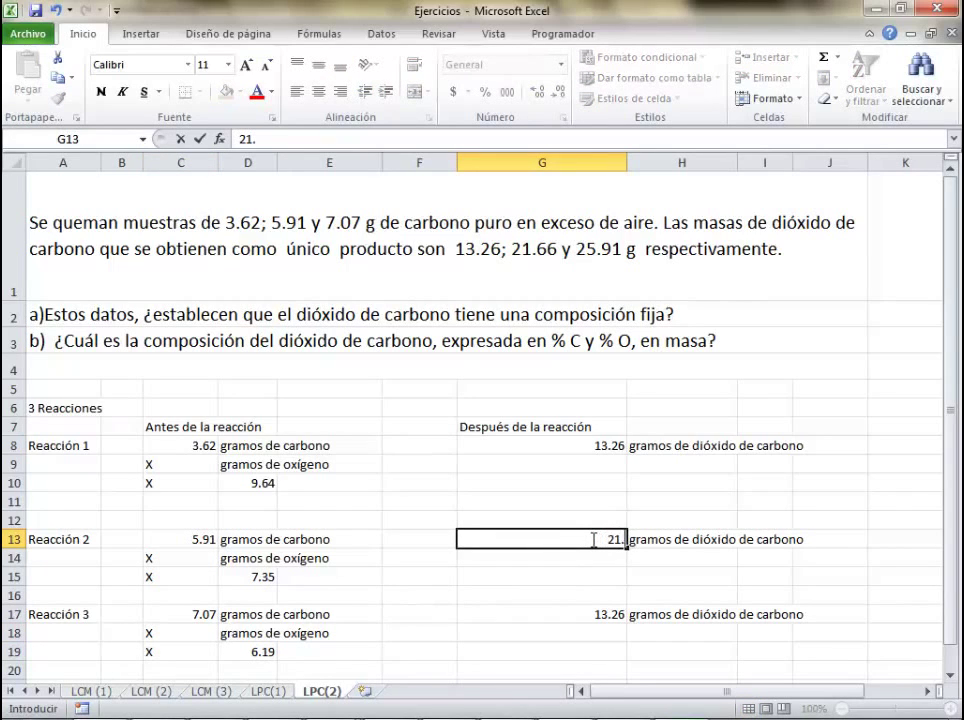
{"action": "key", "text": "Return"}
{"action": "key", "text": "Down"}
{"action": "key", "text": "Down"}
{"action": "key", "text": "Down"}
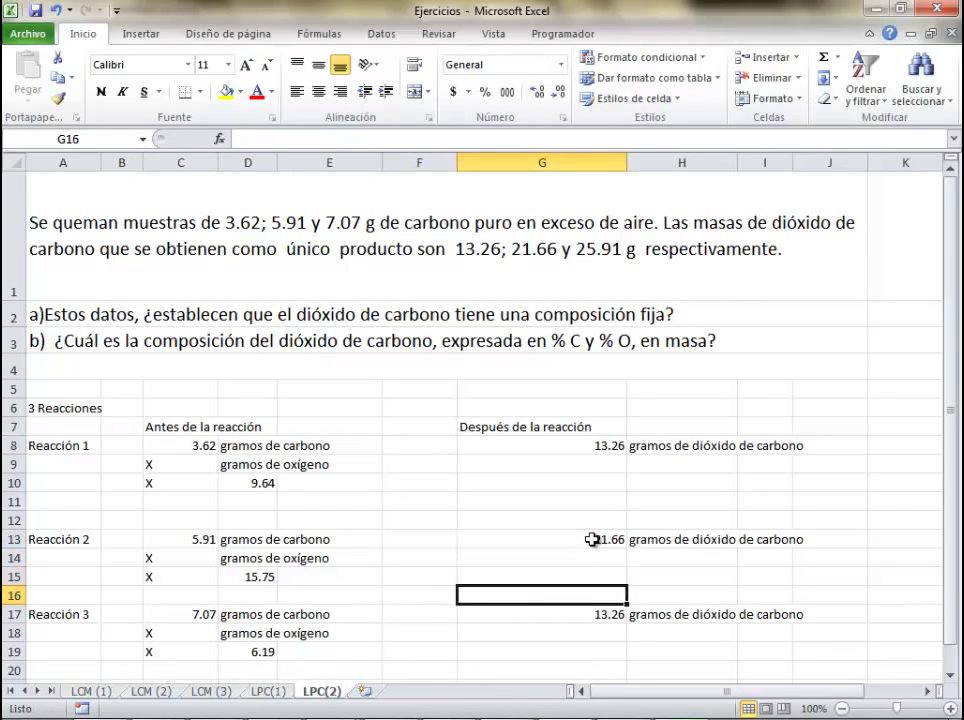
{"action": "type", "text": "25."}
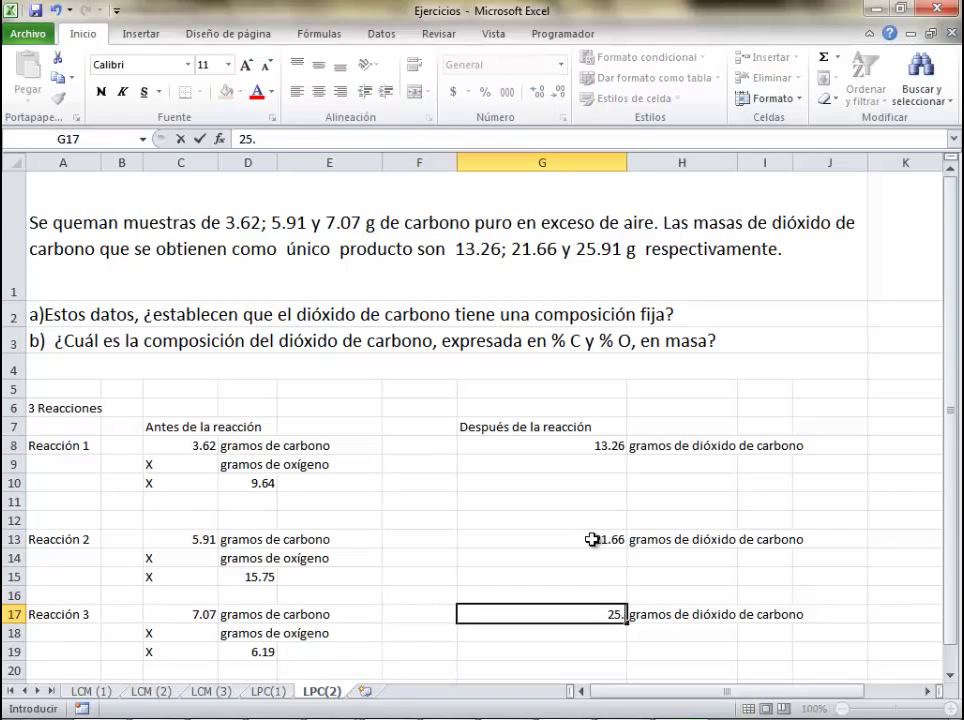
{"action": "type", "text": "91"}
{"action": "key", "text": "Return"}
- Enter the label "Razón carbono/oxígeno" in C11 under the Reacción 1 data
{"action": "scroll", "coordinate": [397, 551], "scroll_direction": "down", "scroll_amount": 1}
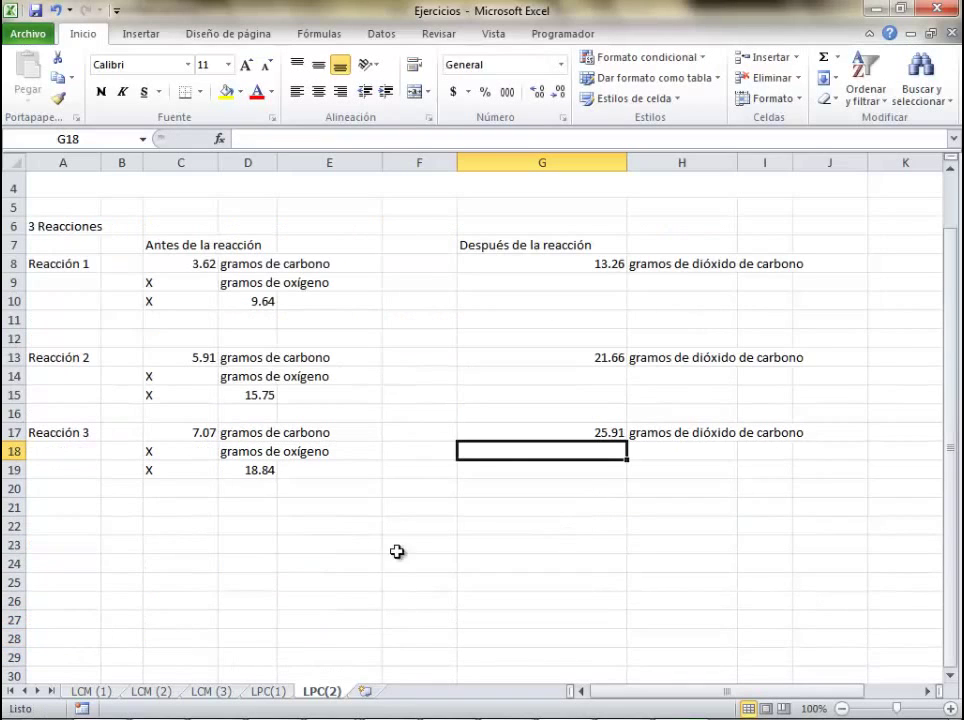
{"action": "left_click", "coordinate": [78, 516]}
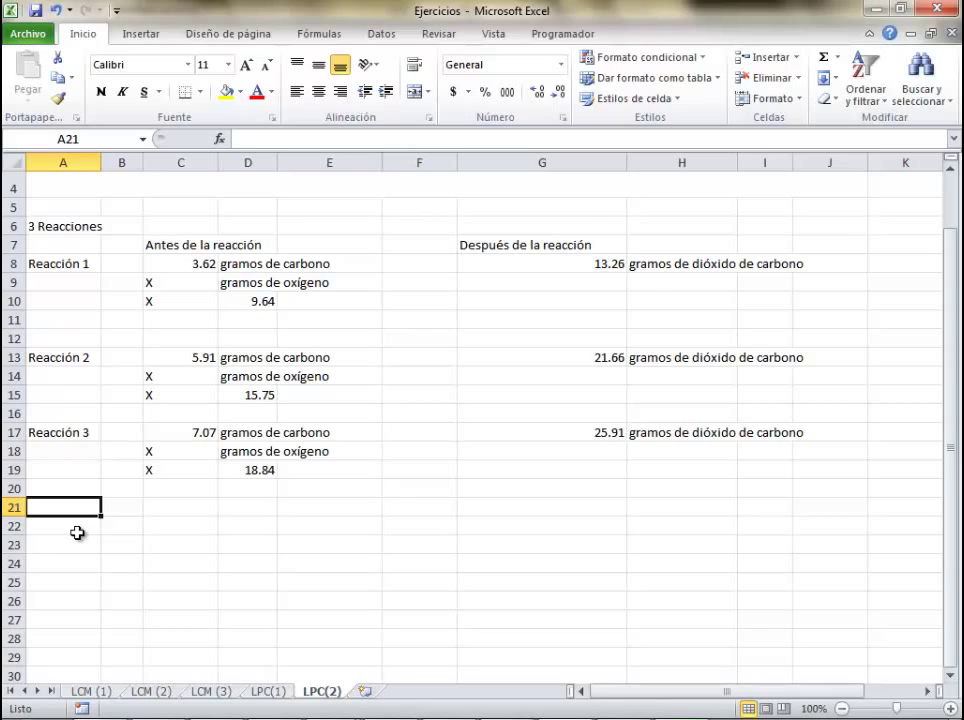
{"action": "scroll", "coordinate": [77, 533], "scroll_direction": "up", "scroll_amount": 1}
{"action": "left_click", "coordinate": [186, 497]}
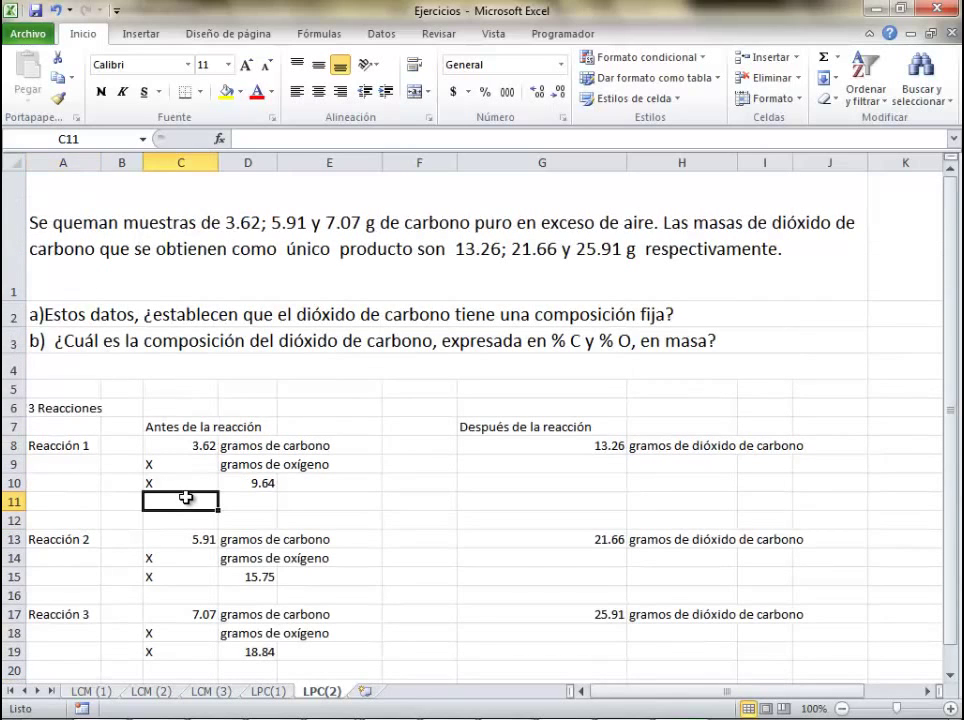
{"action": "type", "text": "Razón"}
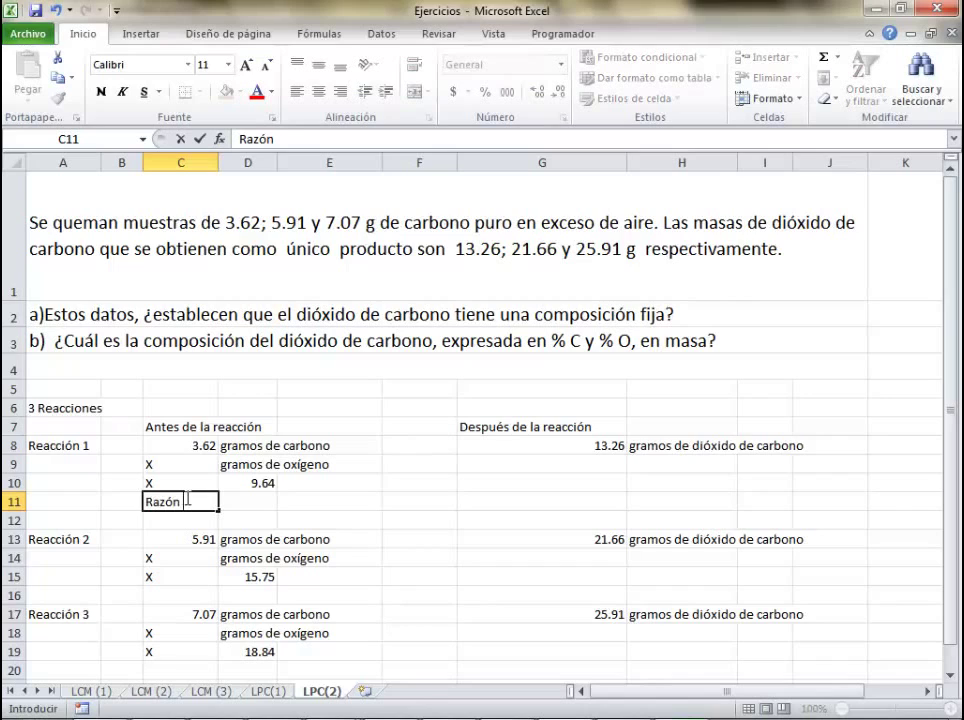
{"action": "type", "text": " carbono"}
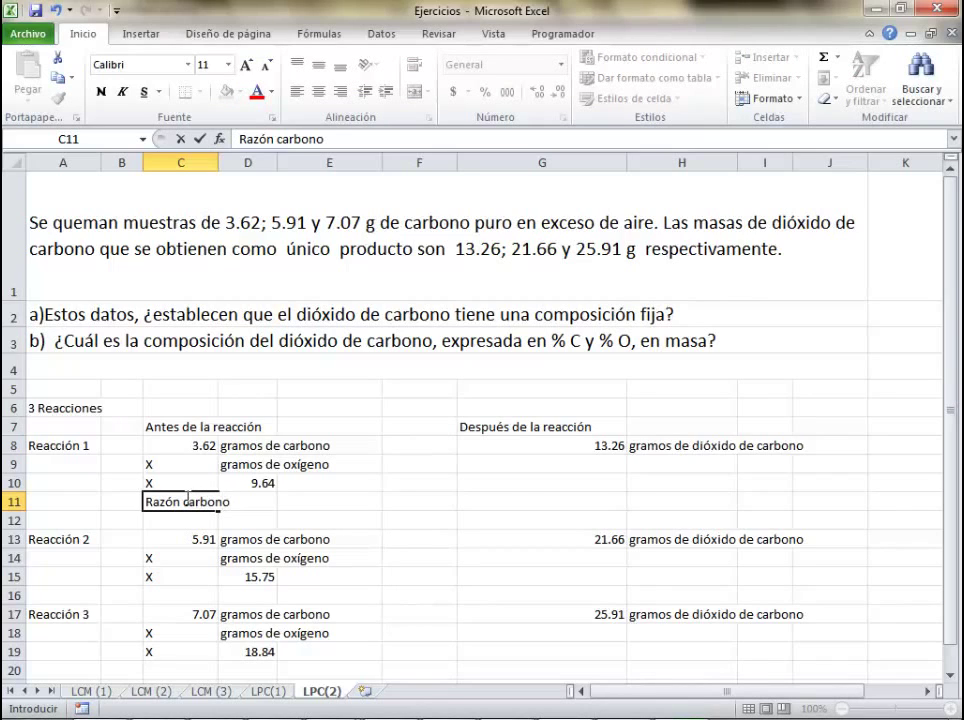
{"action": "type", "text": "/oxígeno"}
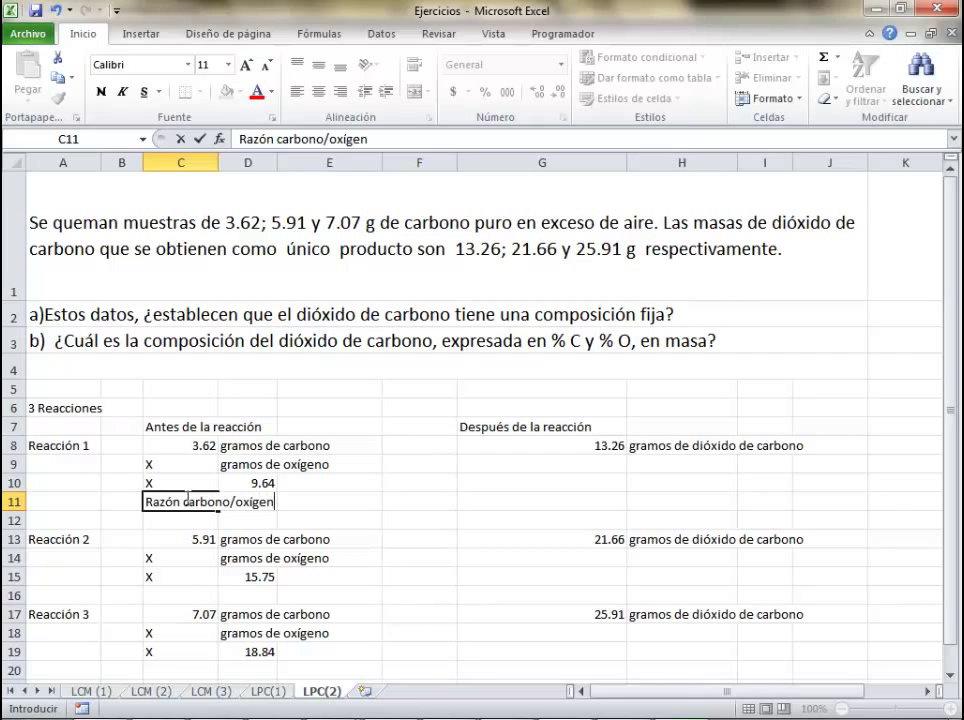
{"action": "key", "text": "Tab"}
- Calculate the carbon-to-oxygen ratio of Reacción 1 in F11 with the formula =C8/D10
{"action": "key", "text": "Tab"}
{"action": "key", "text": "Tab"}
{"action": "type", "text": "="}
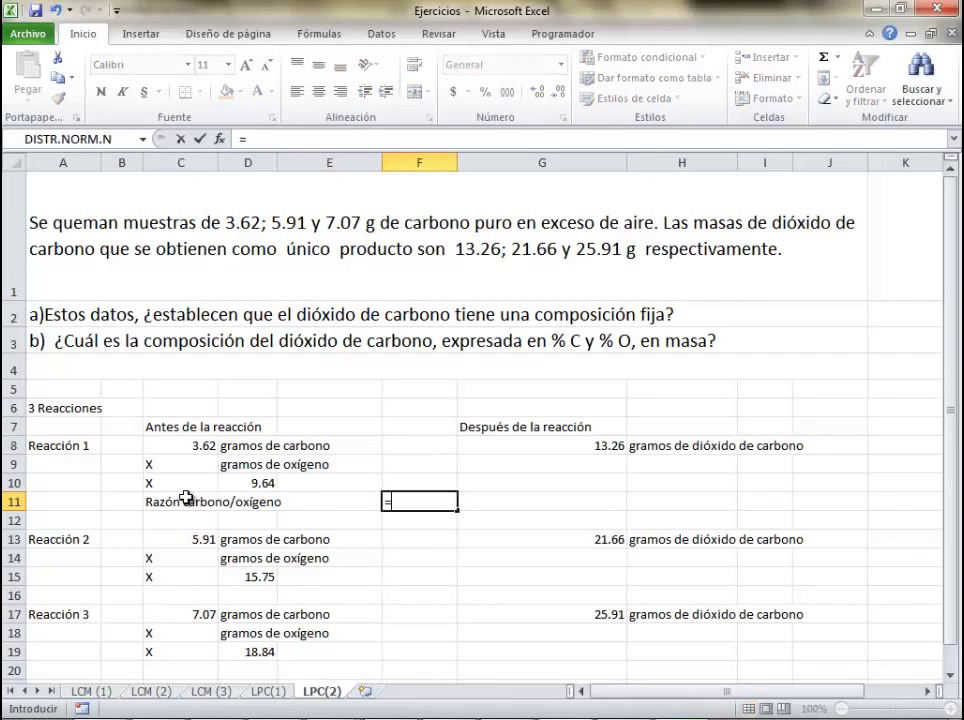
{"action": "key", "text": "Up"}
{"action": "key", "text": "Up"}
{"action": "key", "text": "Up"}
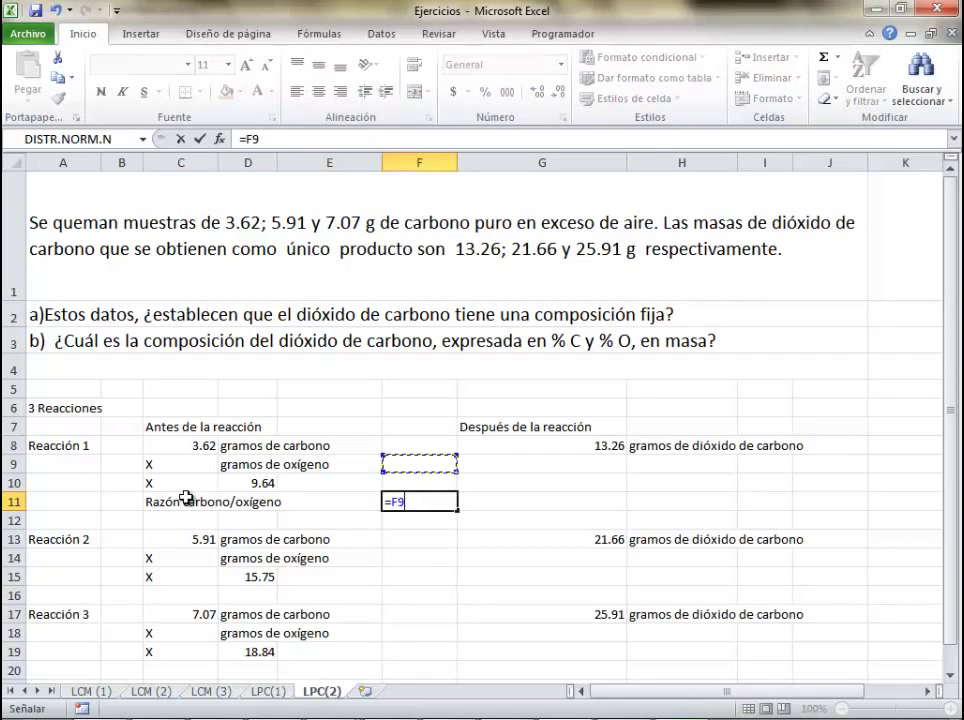
{"action": "key", "text": "Left"}
{"action": "key", "text": "Left"}
{"action": "key", "text": "Left"}
{"action": "type", "text": "/"}
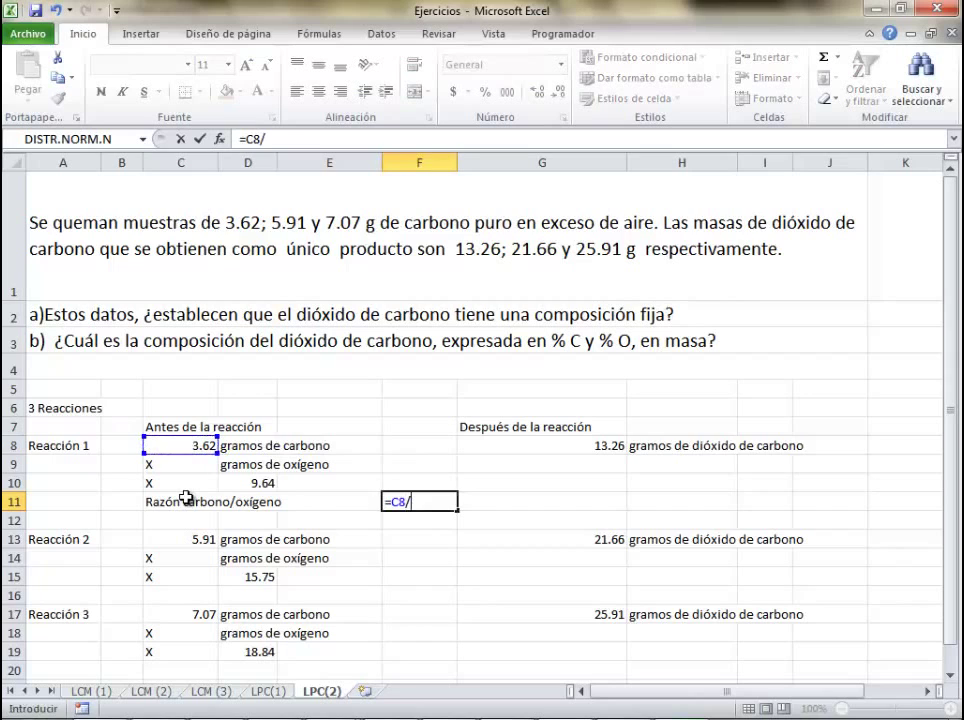
{"action": "key", "text": "Up"}
{"action": "key", "text": "Left"}
{"action": "key", "text": "Left"}
{"action": "key", "text": "Return"}
- Calculate the carbon-to-oxygen ratio of Reacción 2 in F15 with the formula =C13/D15
{"action": "key", "text": "Down"}
{"action": "key", "text": "Down"}
{"action": "key", "text": "Down"}
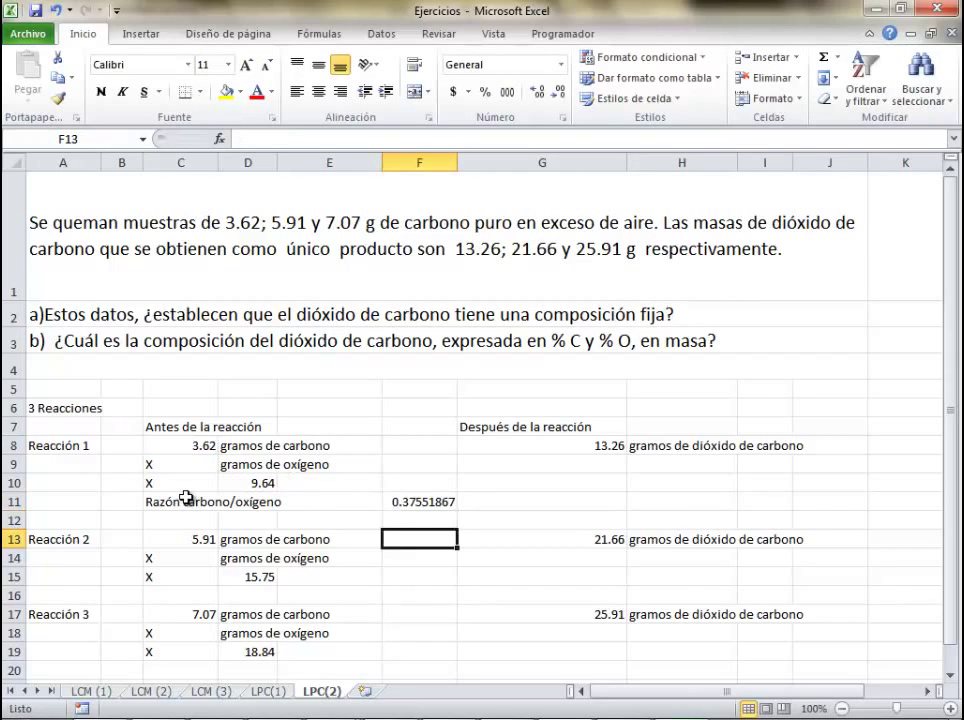
{"action": "type", "text": "="}
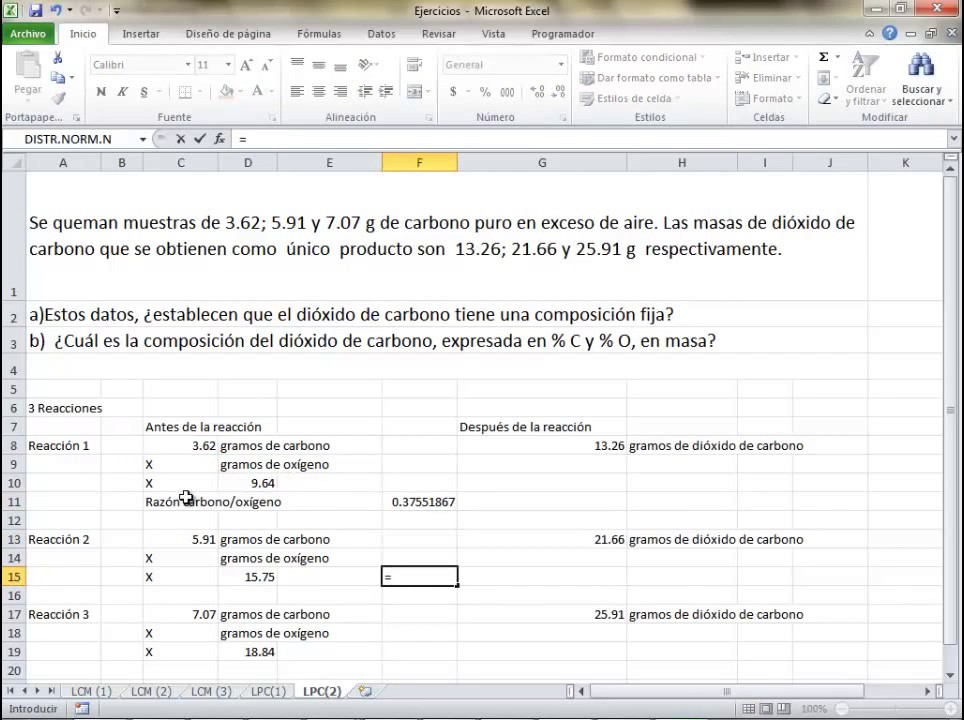
{"action": "key", "text": "Up"}
{"action": "key", "text": "Up"}
{"action": "key", "text": "Left"}
{"action": "key", "text": "Left"}
{"action": "key", "text": "Left"}
{"action": "type", "text": "/"}
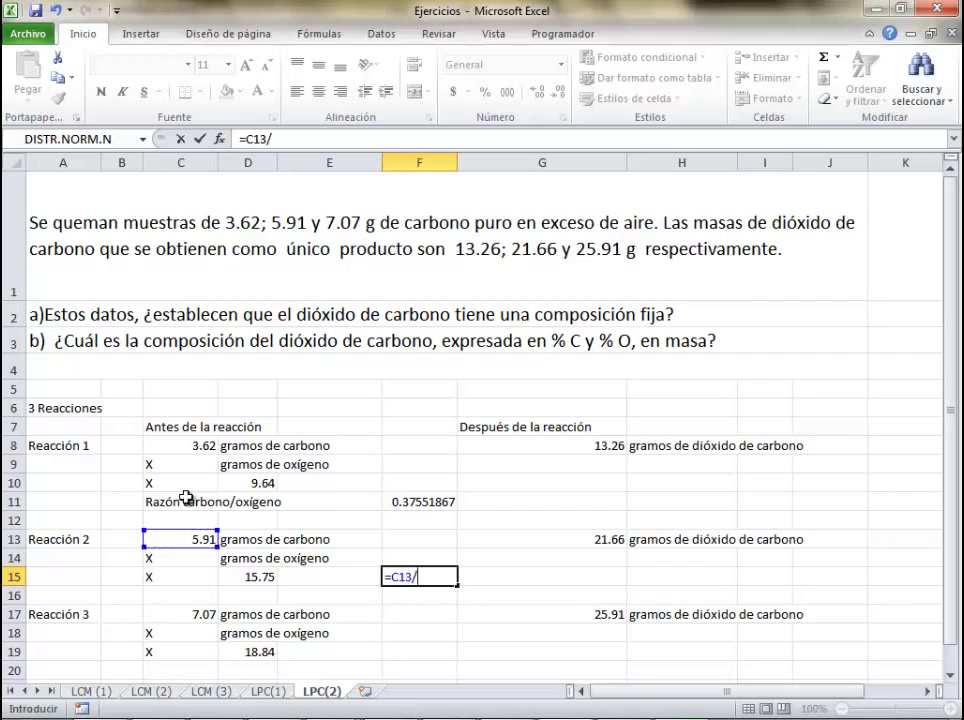
{"action": "key", "text": "Down"}
{"action": "key", "text": "Up"}
{"action": "key", "text": "Left"}
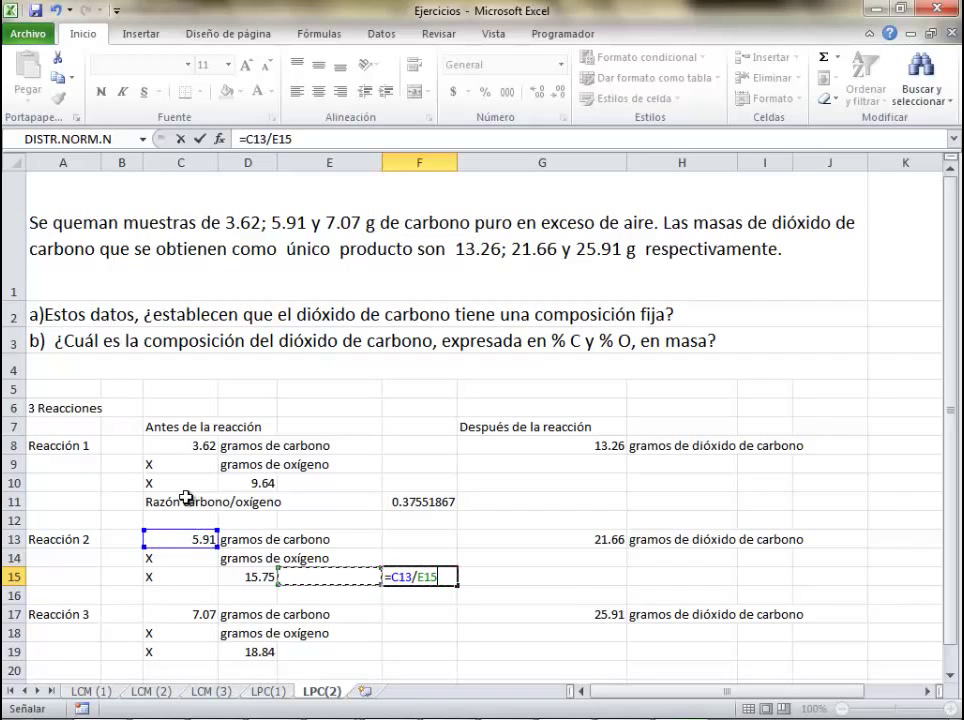
{"action": "key", "text": "Left"}
{"action": "key", "text": "Return"}
- Calculate the carbon-to-oxygen ratio of Reacción 3 in F19 with the formula =C17/D19
{"action": "key", "text": "Down"}
{"action": "key", "text": "Down"}
{"action": "key", "text": "Down"}
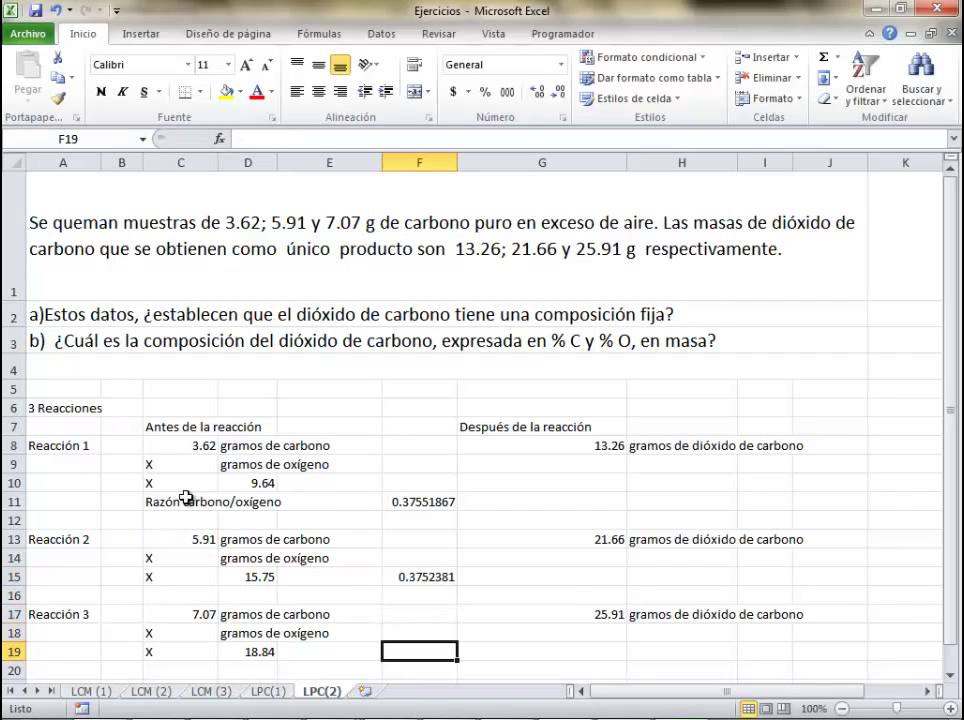
{"action": "type", "text": "="}
{"action": "key", "text": "Up"}
{"action": "key", "text": "Up"}
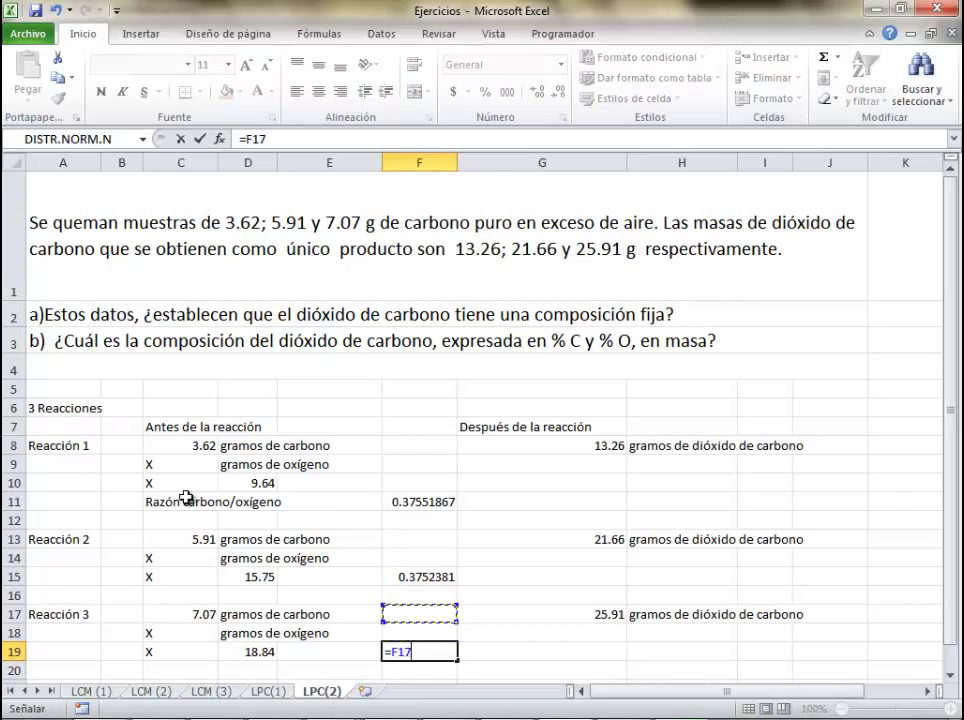
{"action": "key", "text": "Left"}
{"action": "key", "text": "Left"}
{"action": "key", "text": "Left"}
{"action": "type", "text": "/"}
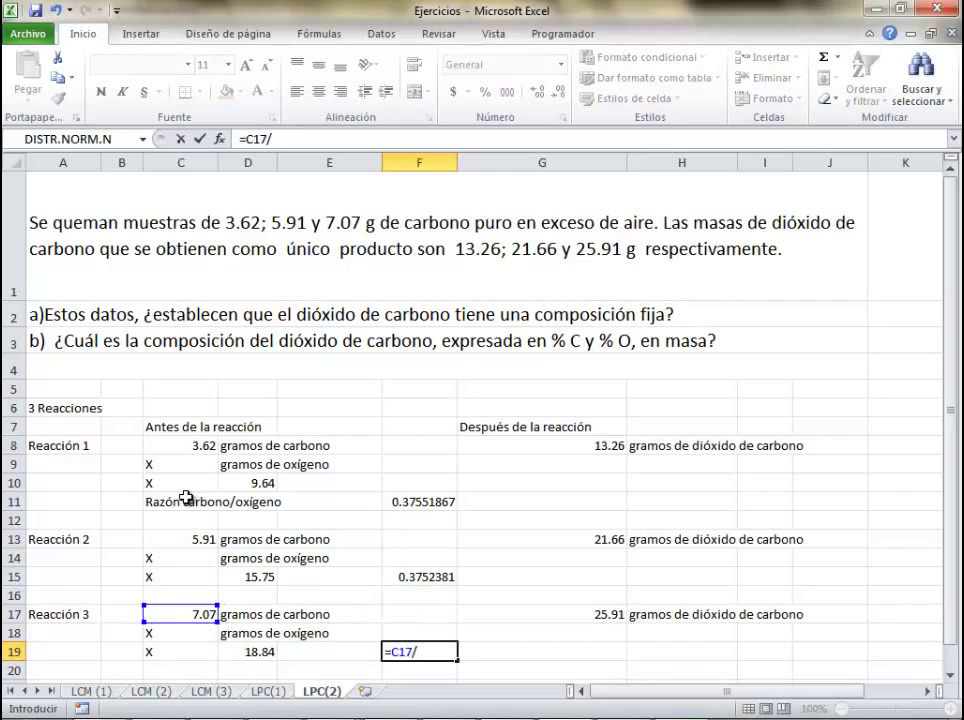
{"action": "key", "text": "Left"}
{"action": "key", "text": "Left"}
{"action": "key", "text": "Return"}
{"action": "key", "text": "Up"}
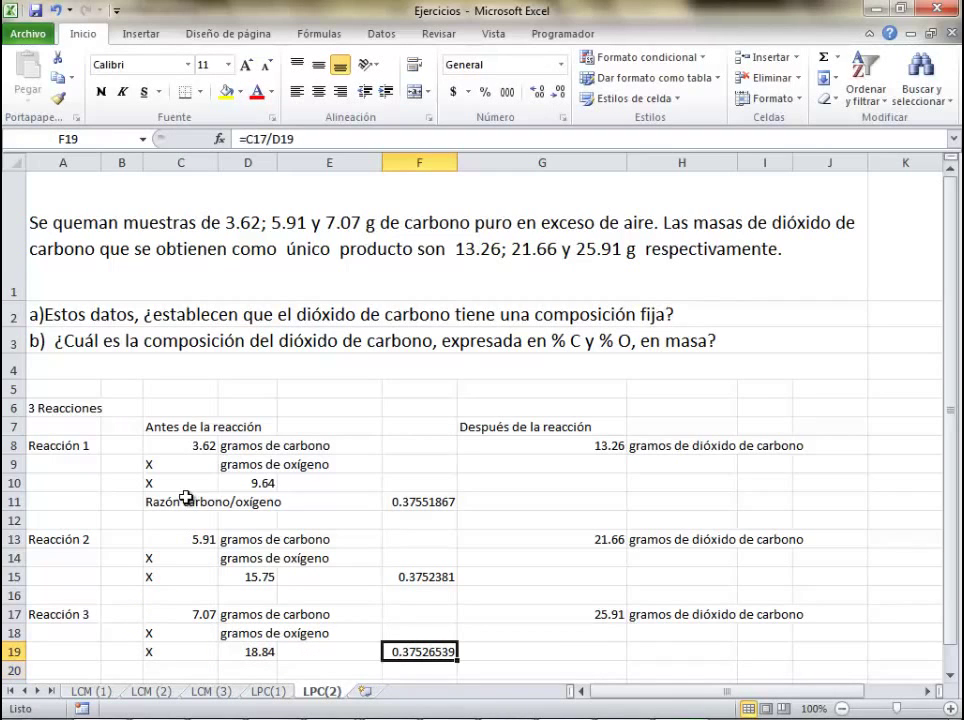
- Enter the answer "a) Si hay una proporción constante de reacción" in A22
{"action": "scroll", "coordinate": [308, 560], "scroll_direction": "down", "scroll_amount": 1}
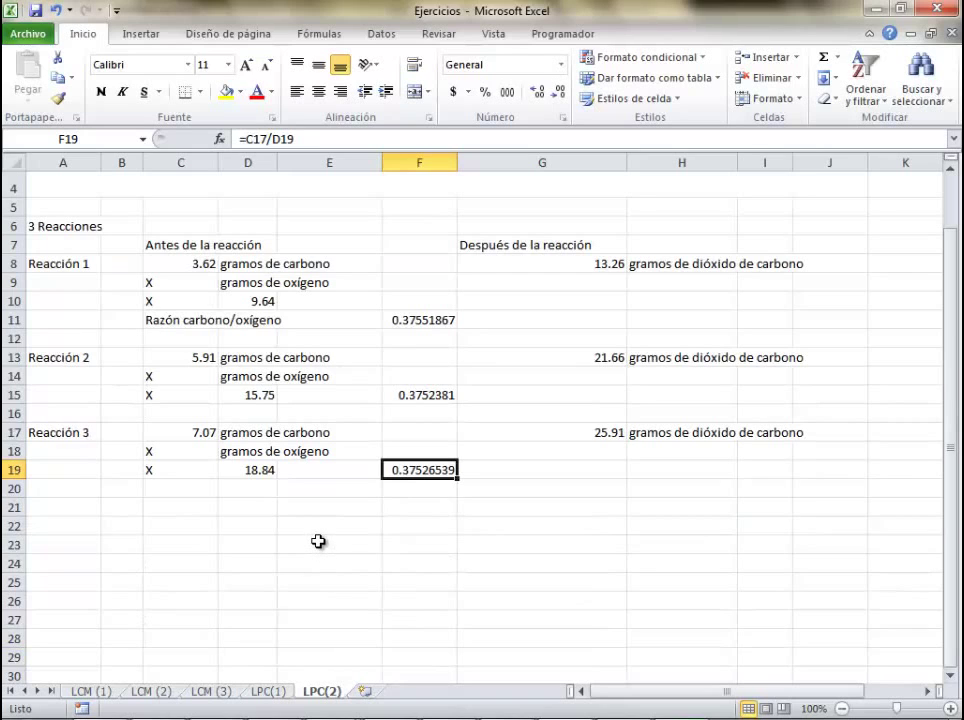
{"action": "left_click", "coordinate": [316, 558]}
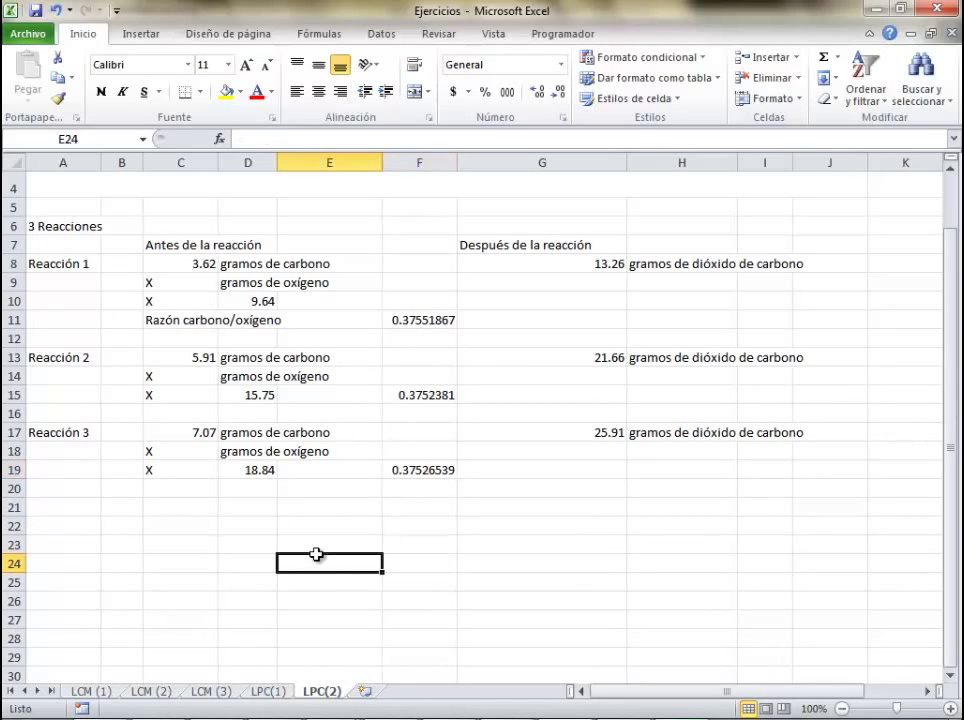
{"action": "left_click", "coordinate": [75, 520]}
{"action": "type", "text": "a)"}
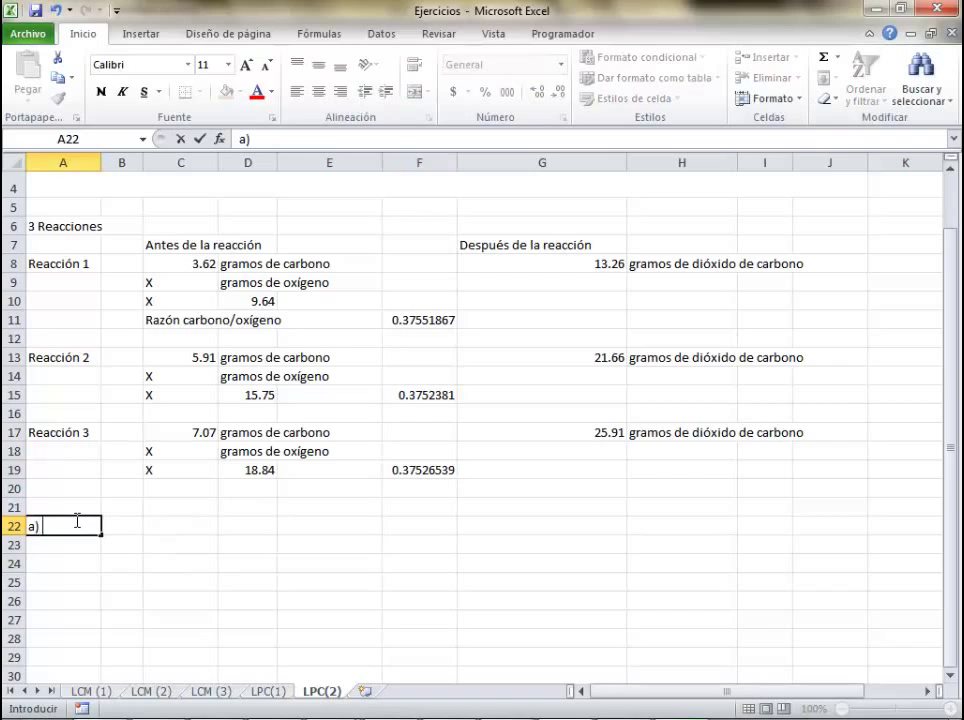
{"action": "type", "text": " Si hay una proporci"}
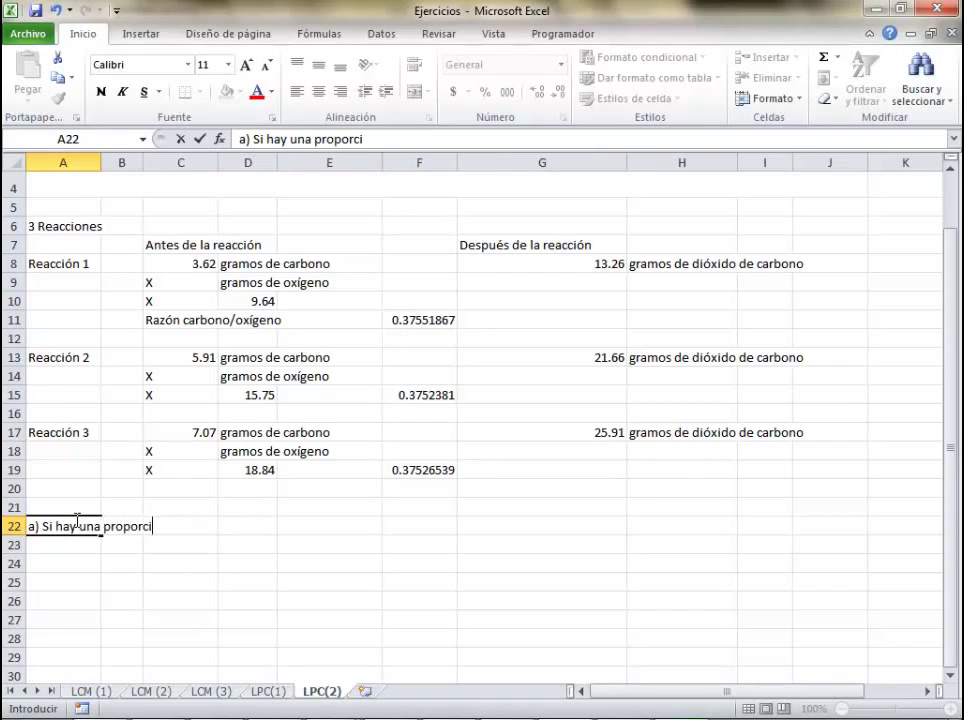
{"action": "type", "text": "ón constante de "}
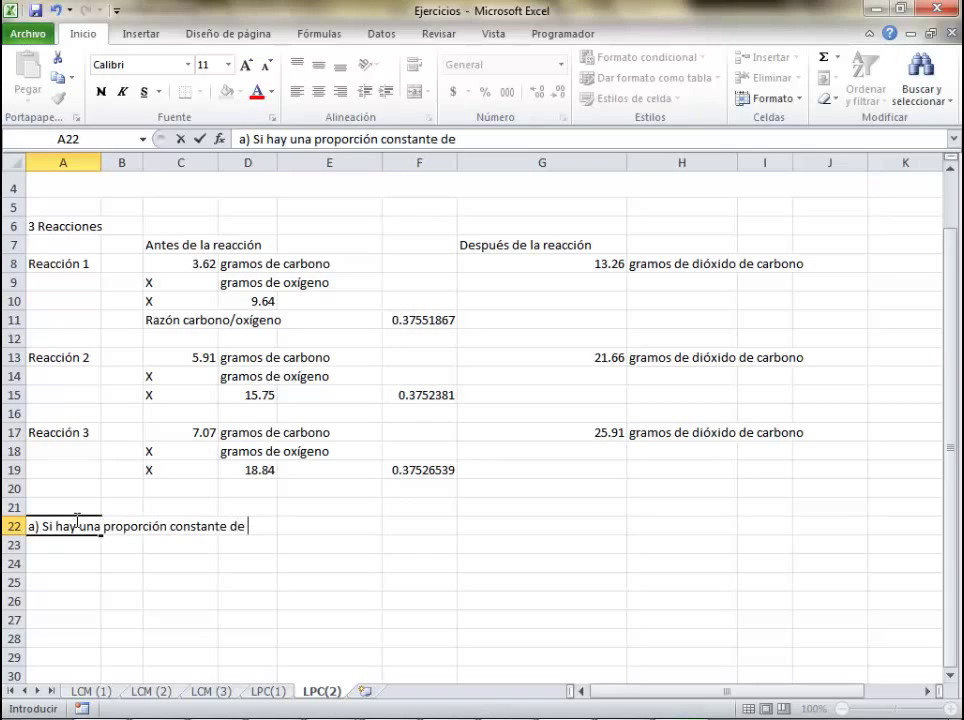
{"action": "type", "text": "reacción"}
{"action": "key", "text": "Return"}
{"action": "key", "text": "Return"}
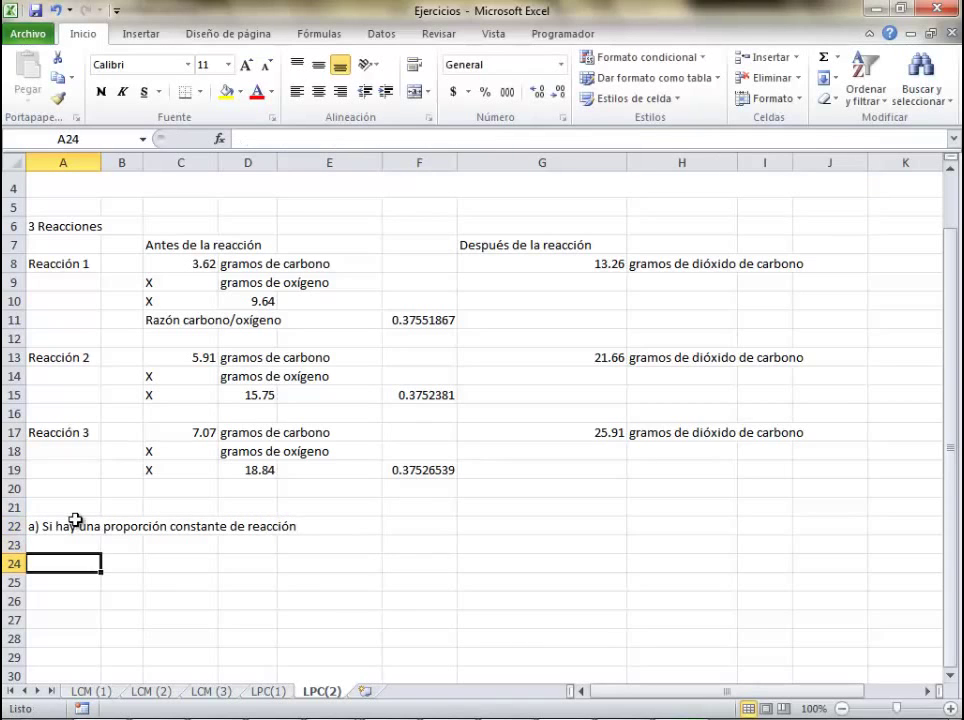
- Select question b) in A3 to review what it asks about the composition of carbon dioxide
{"action": "scroll", "coordinate": [75, 521], "scroll_direction": "up", "scroll_amount": 1}
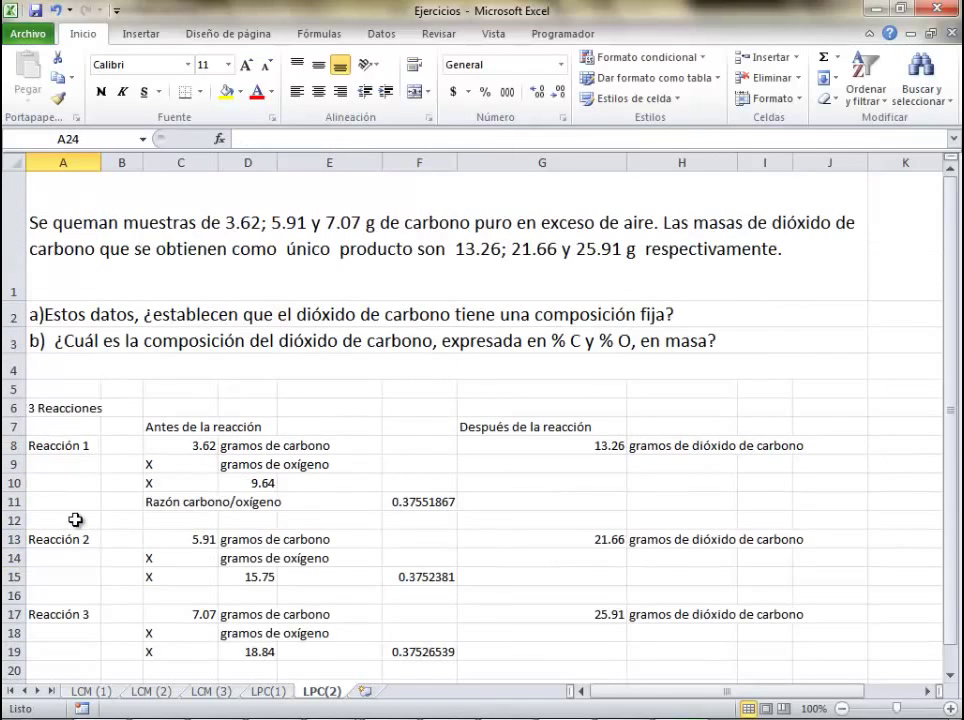
{"action": "left_click", "coordinate": [75, 343]}
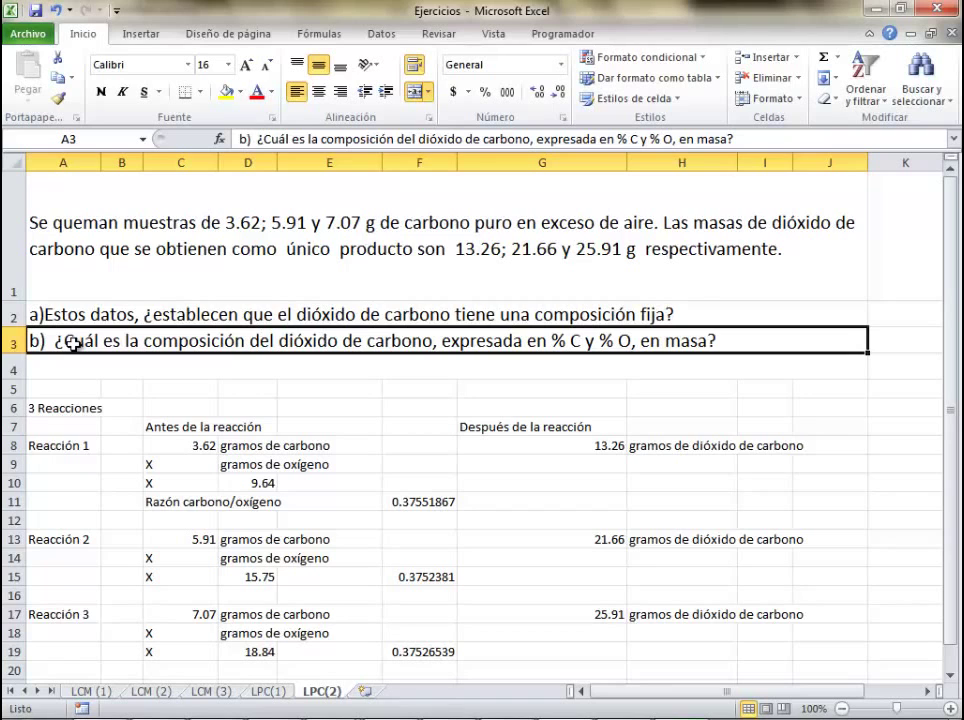
- Enter the label "%C" in C24, below the answer to question a)
{"action": "scroll", "coordinate": [75, 343], "scroll_direction": "down", "scroll_amount": 3}
{"action": "left_click", "coordinate": [172, 440]}
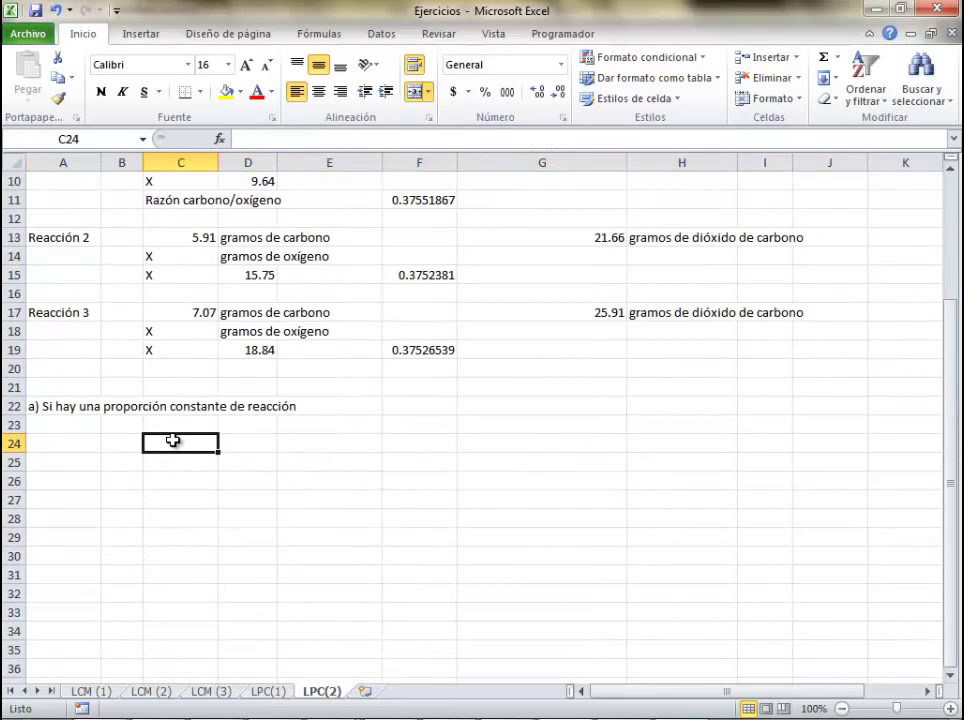
{"action": "type", "text": "%V"}
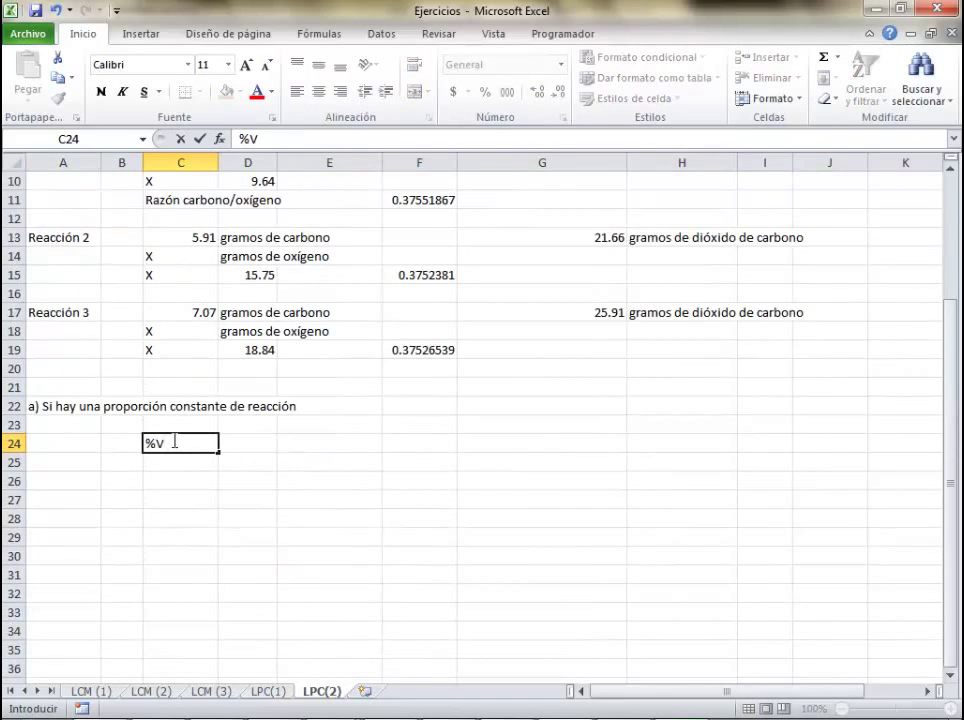
{"action": "key", "text": "BackSpace"}
{"action": "type", "text": "C"}
{"action": "key", "text": "Tab"}
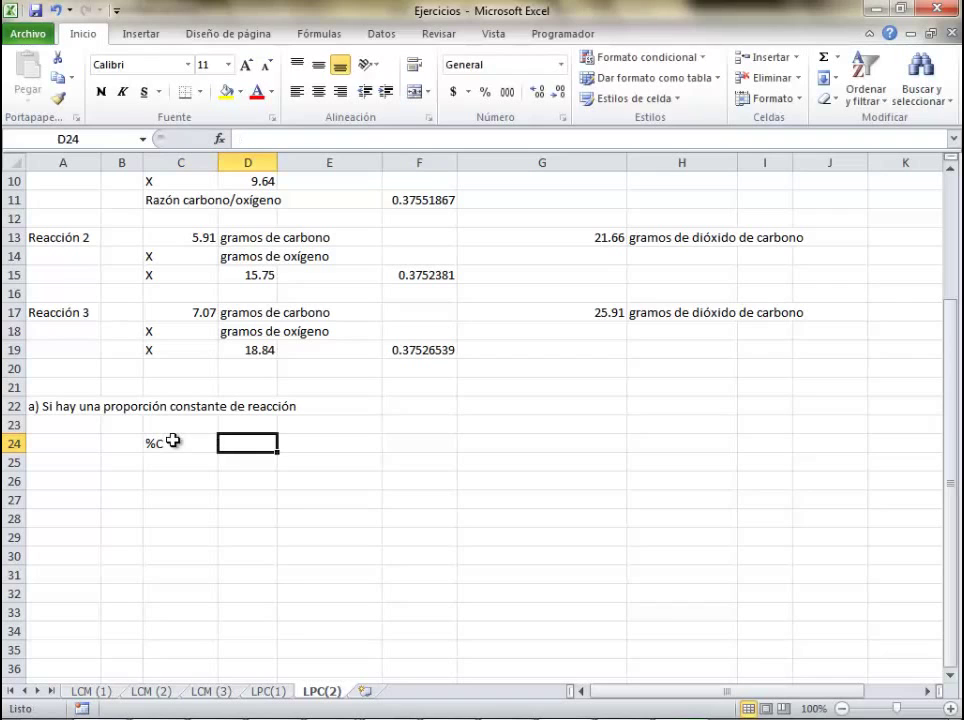
- Calculate the carbon mass fraction of Reacción 1 in D24 with the formula =C8/(C8+D10)
{"action": "type", "text": "="}
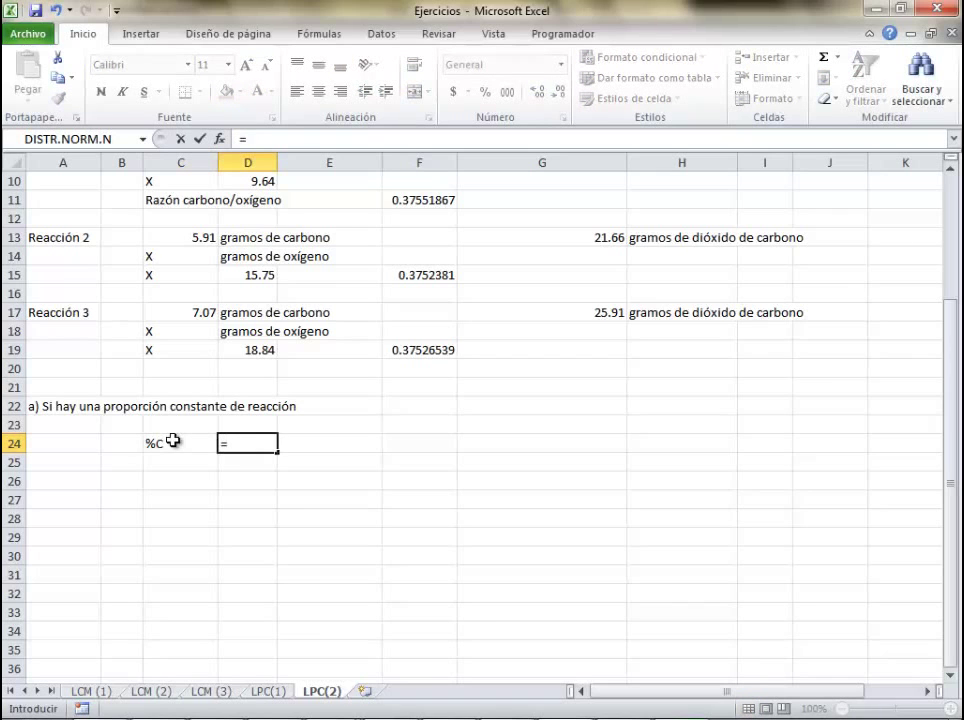
{"action": "scroll", "coordinate": [173, 440], "scroll_direction": "up", "scroll_amount": 2}
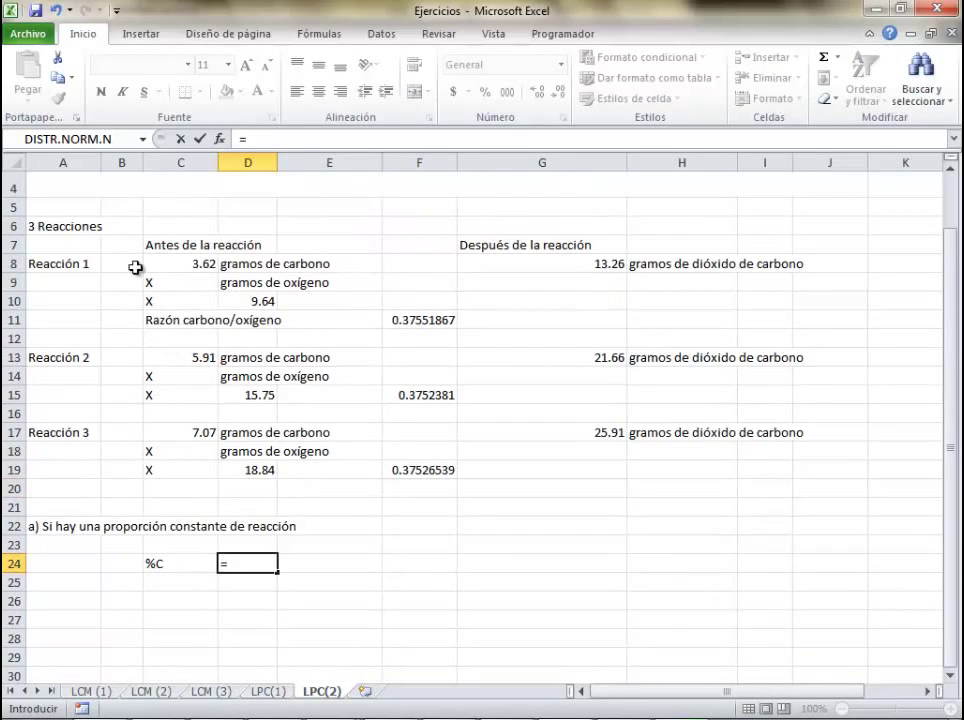
{"action": "left_click", "coordinate": [182, 264]}
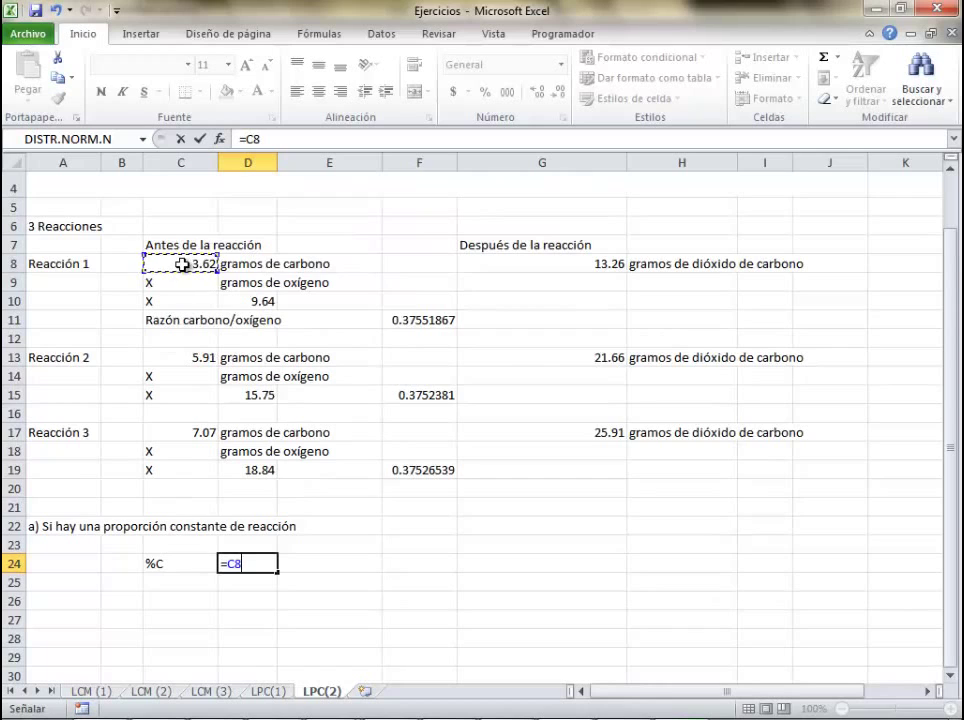
{"action": "type", "text": "/("}
{"action": "left_click", "coordinate": [182, 264]}
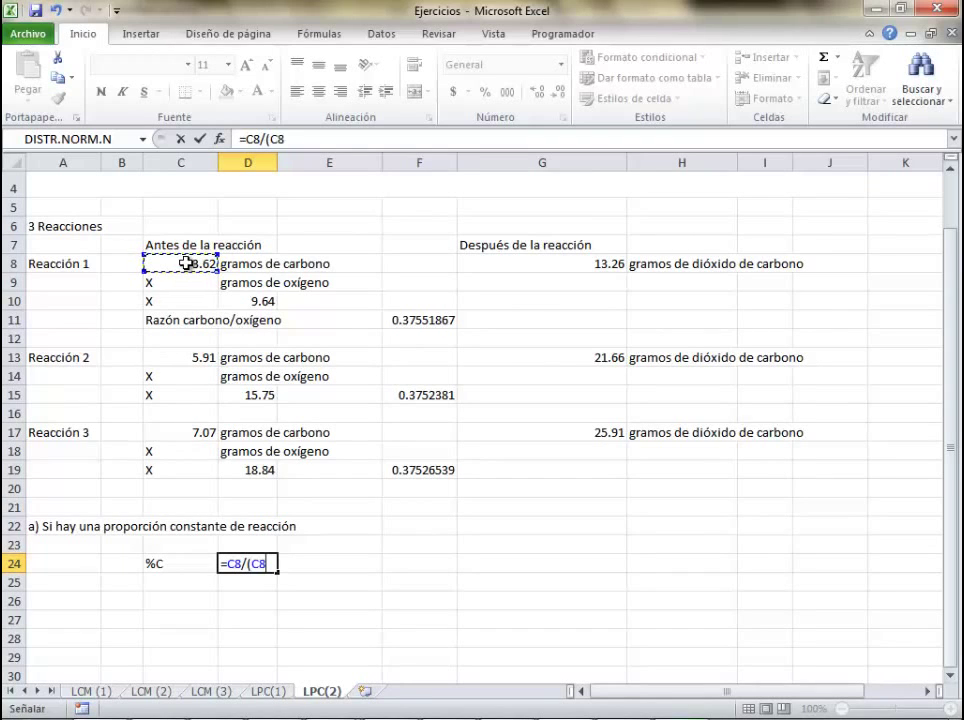
{"action": "type", "text": "+"}
{"action": "left_click", "coordinate": [241, 302]}
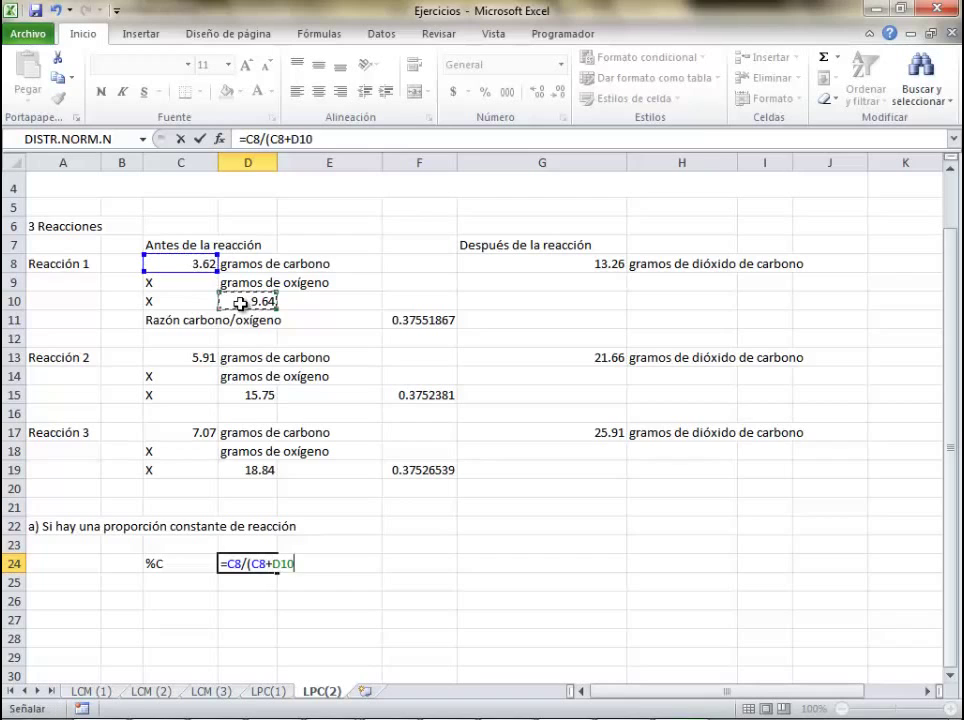
{"action": "type", "text": ")"}
{"action": "key", "text": "Return"}
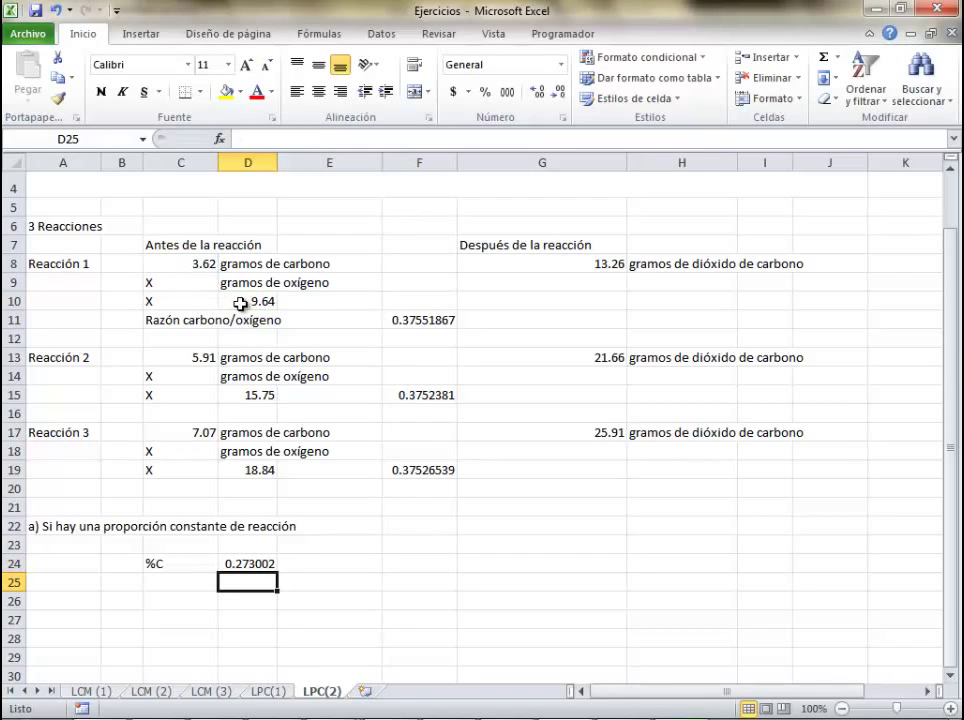
- Label C25 "%O" and calculate the oxygen mass fraction of Reacción 1 in D25 with the formula =D10/(C8+D10)
{"action": "key", "text": "Left"}
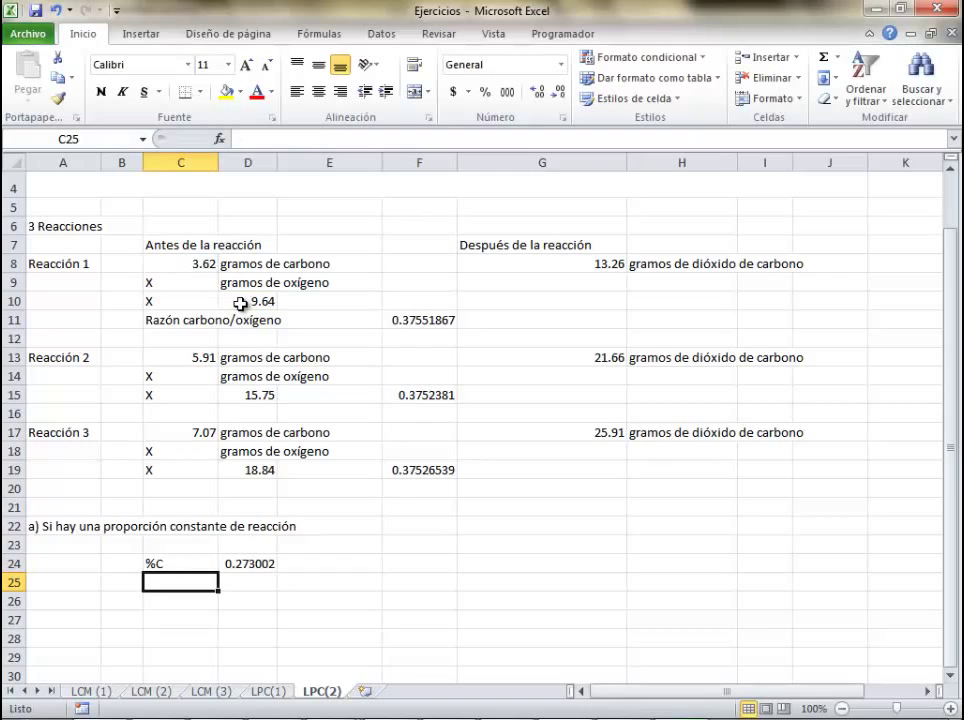
{"action": "type", "text": "%O"}
{"action": "key", "text": "Right"}
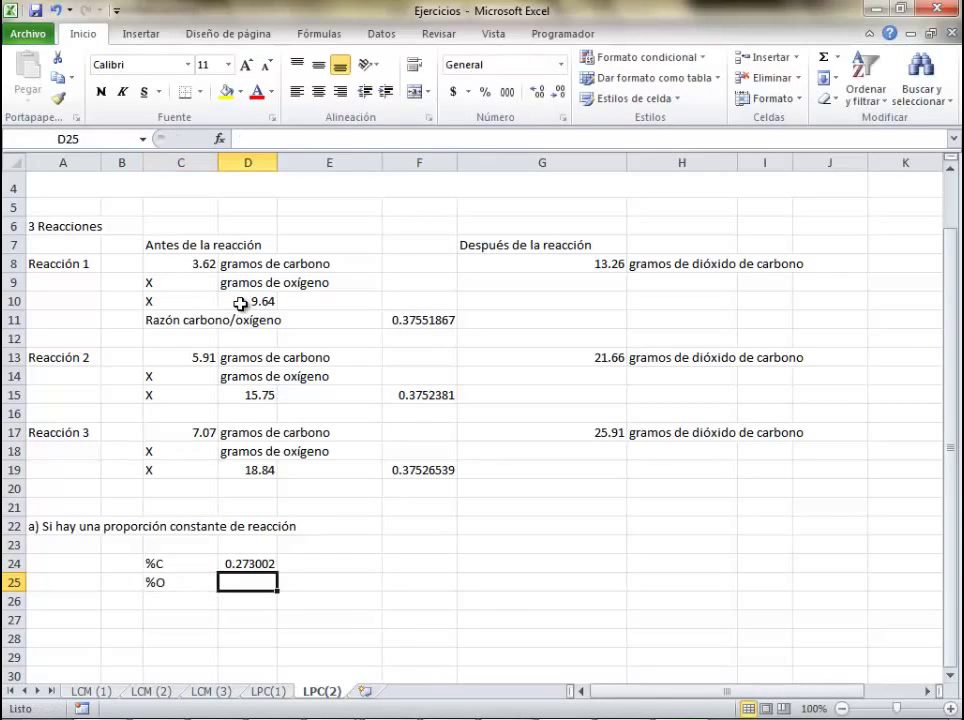
{"action": "type", "text": "="}
{"action": "left_click", "coordinate": [262, 303]}
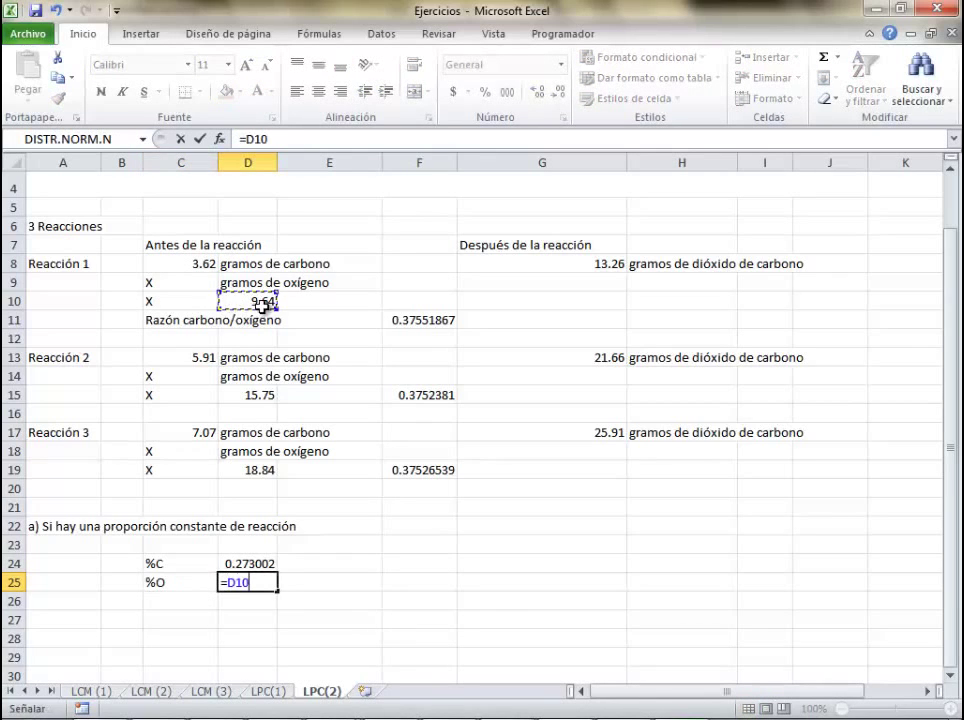
{"action": "type", "text": "/("}
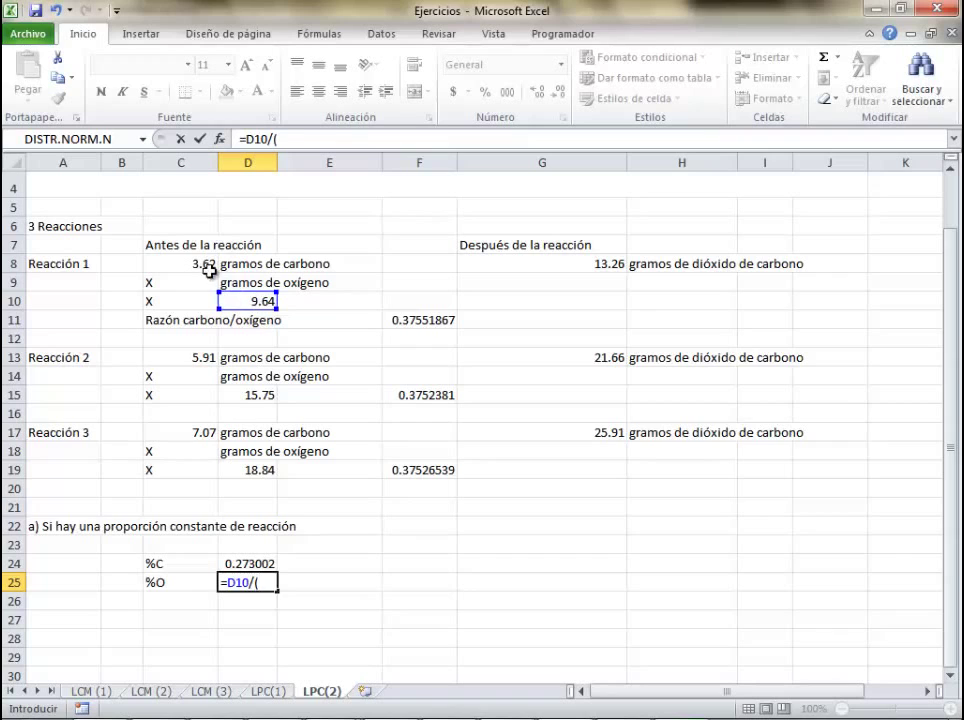
{"action": "left_click", "coordinate": [205, 263]}
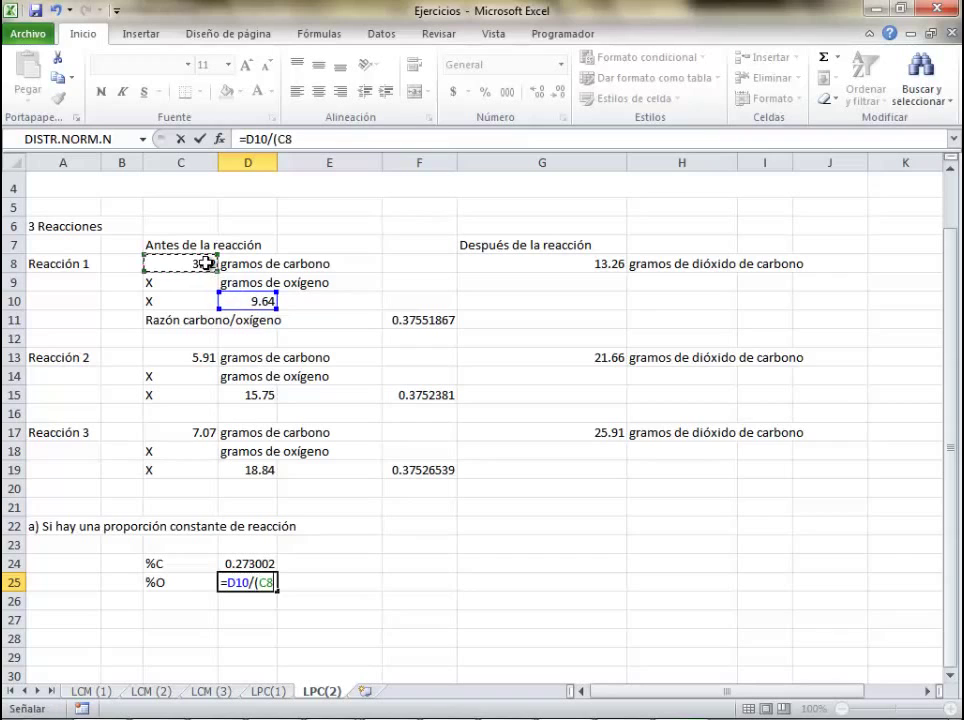
{"action": "left_click", "coordinate": [260, 301]}
{"action": "type", "text": ")"}
{"action": "key", "text": "Return"}
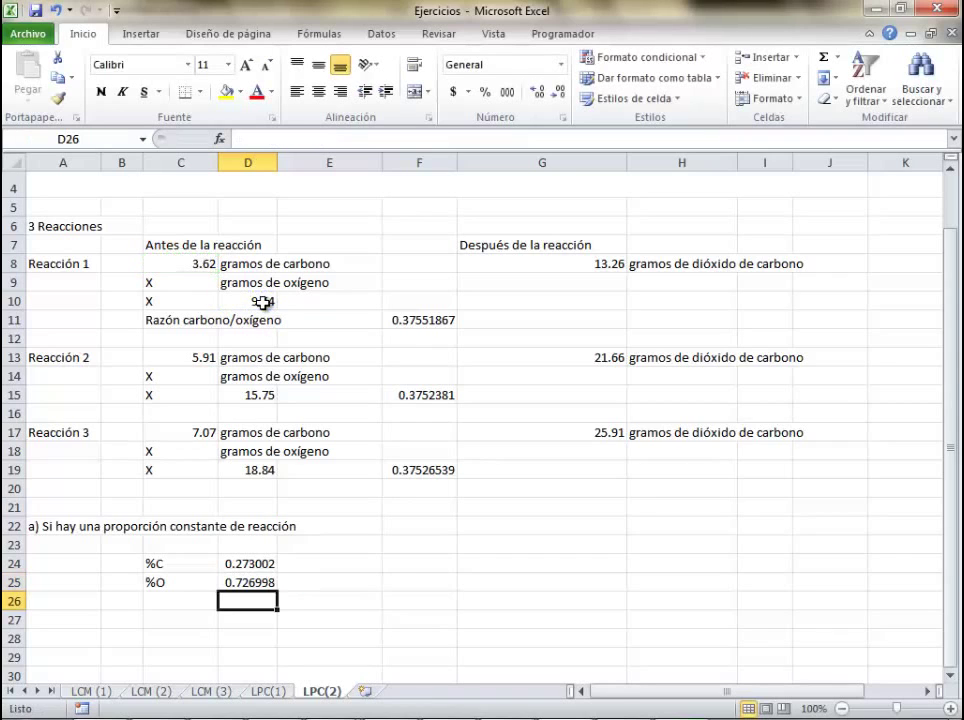
- Format the %C and %O results in D24:D25 as percentages with two decimal places
{"action": "left_click_drag", "start_coordinate": [260, 564], "coordinate": [262, 584]}
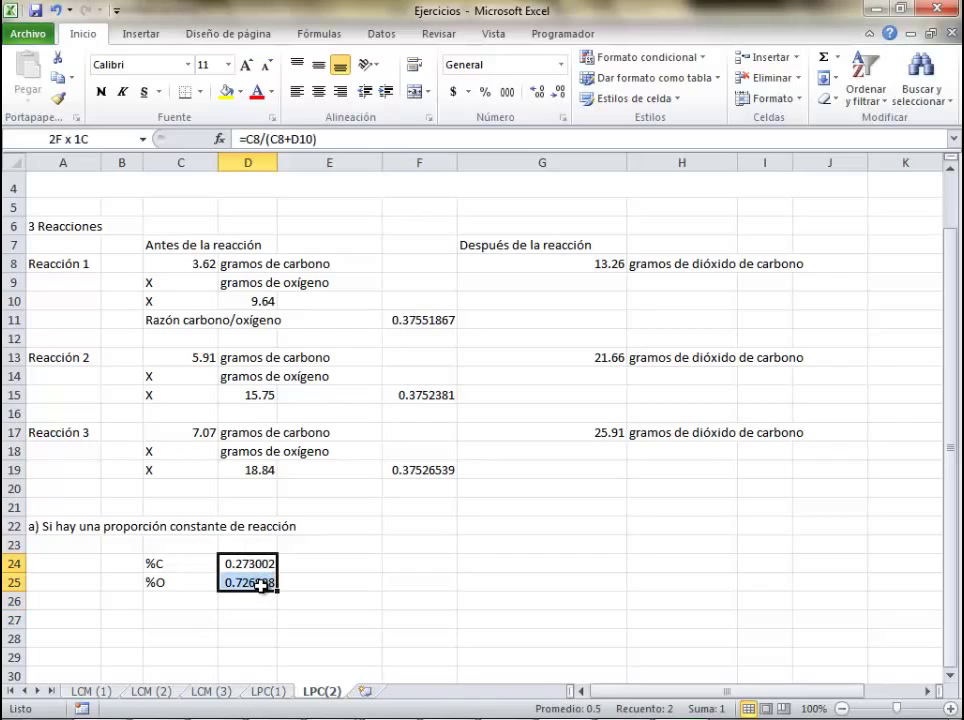
{"action": "left_click", "coordinate": [485, 92]}
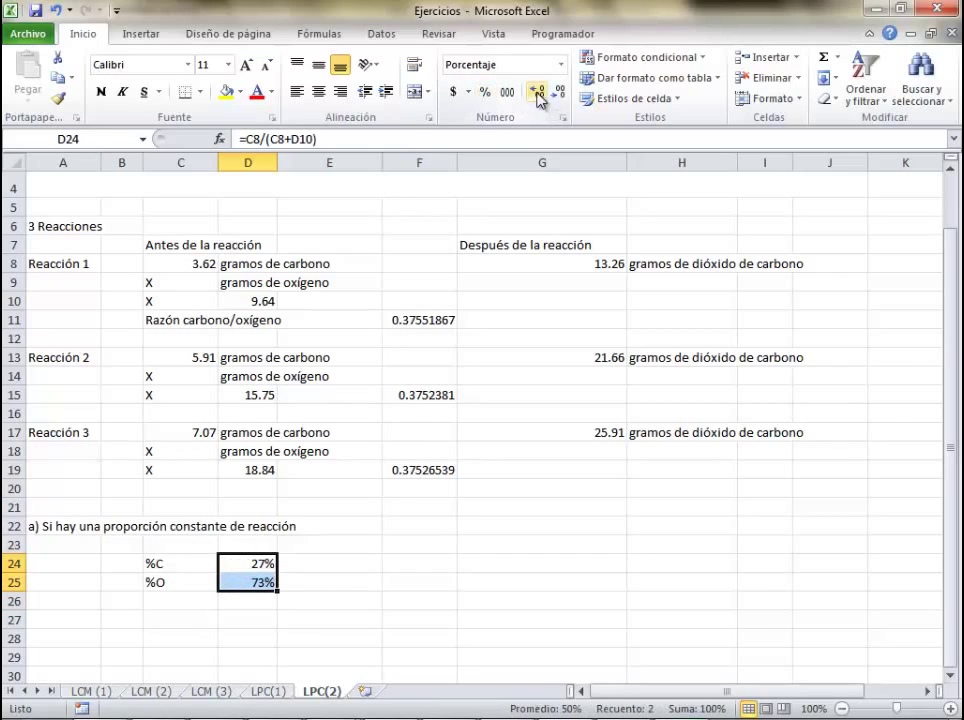
{"action": "left_click", "coordinate": [537, 93]}
{"action": "left_click", "coordinate": [537, 93]}
{"action": "left_click", "coordinate": [452, 562]}
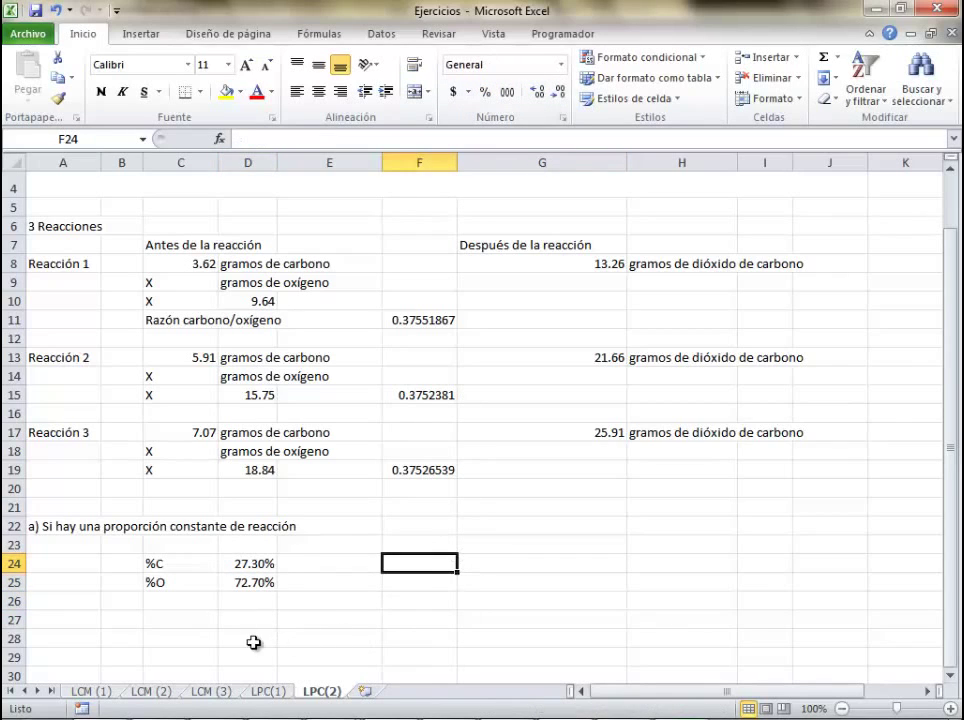
{"action": "left_click", "coordinate": [222, 640]}
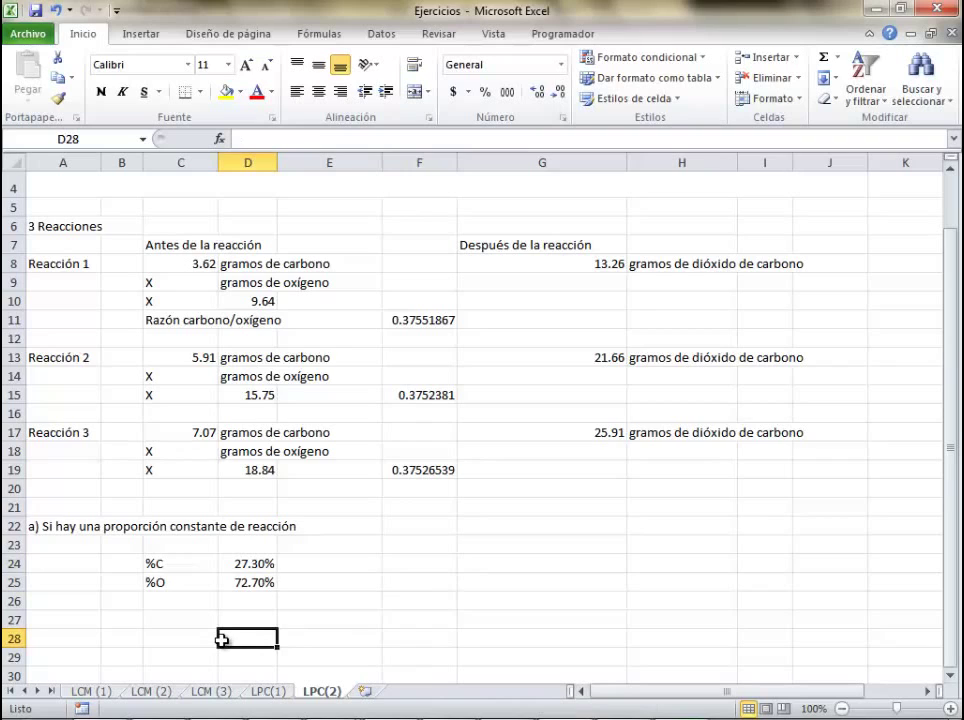
- Enter "b)" in A24 to mark the composition percentages as the answer to the second question
{"action": "left_click", "coordinate": [37, 566]}
{"action": "type", "text": "b"}
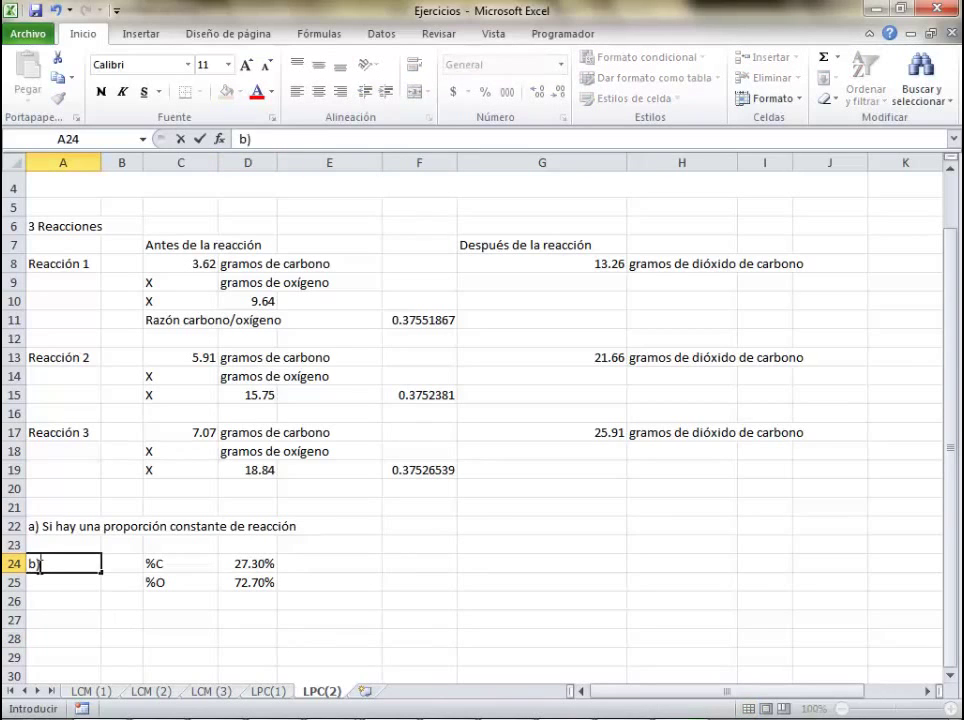
{"action": "key", "text": "Return"}
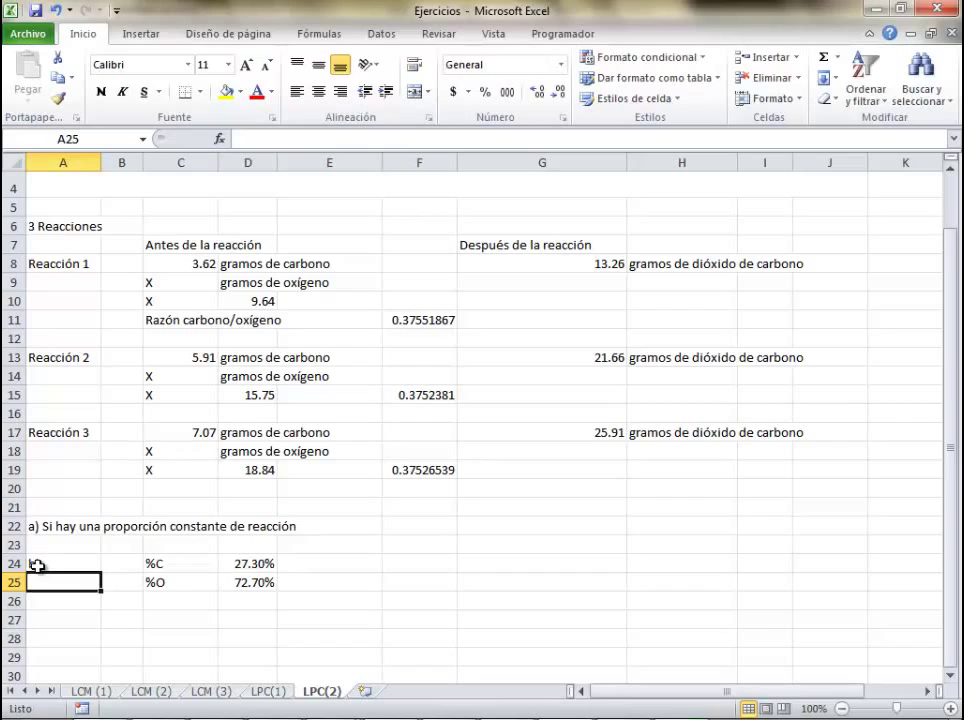
{"action": "key", "text": "Return"}
{"action": "key", "text": "Return"}
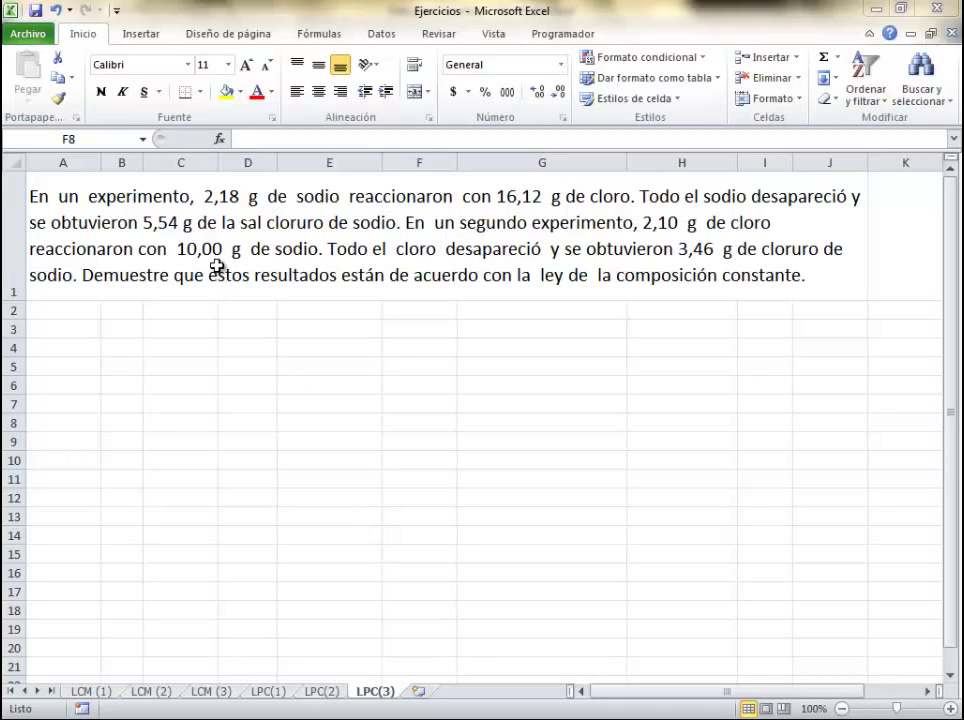
- Read the problem statement in A1 of sheet LPC(3), examining the masses and the fully consumed reactant in both sodium and chlorine experiments
{"action": "double_click", "coordinate": [177, 224]}
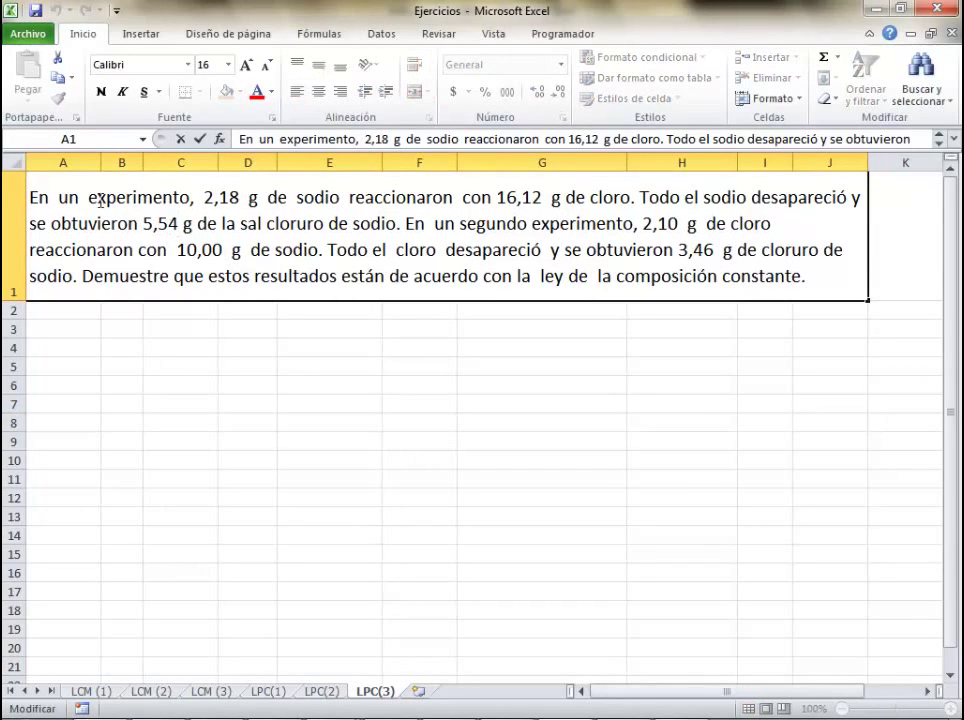
{"action": "left_click_drag", "start_coordinate": [28, 197], "coordinate": [852, 197]}
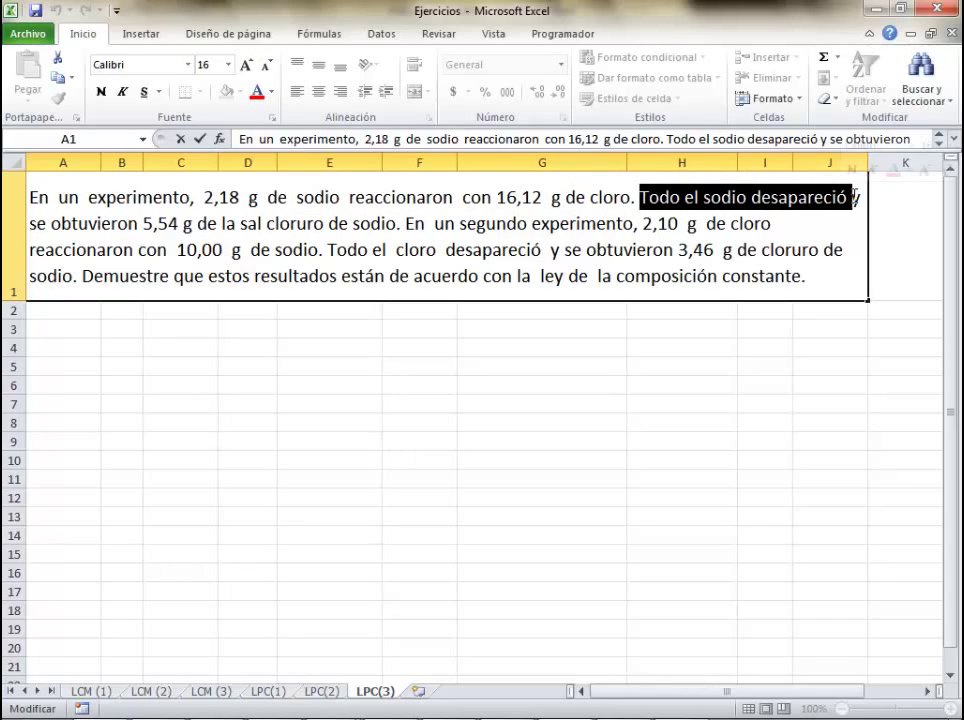
{"action": "left_click", "coordinate": [30, 224]}
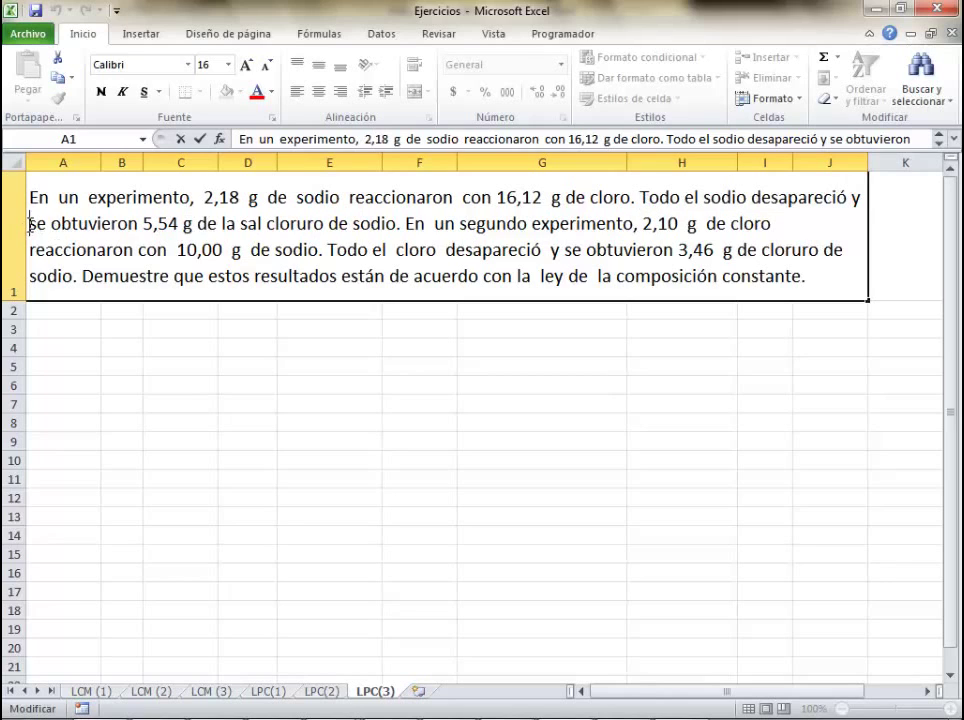
{"action": "left_click_drag", "start_coordinate": [30, 224], "coordinate": [775, 224]}
{"action": "left_click", "coordinate": [411, 275]}
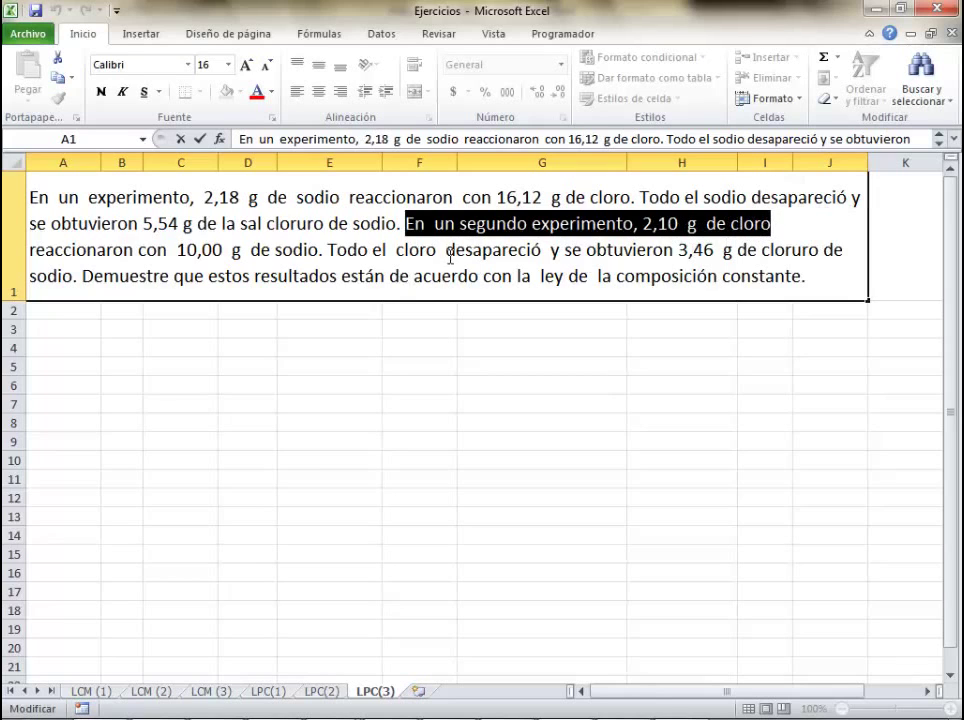
{"action": "left_click_drag", "start_coordinate": [30, 250], "coordinate": [552, 258]}
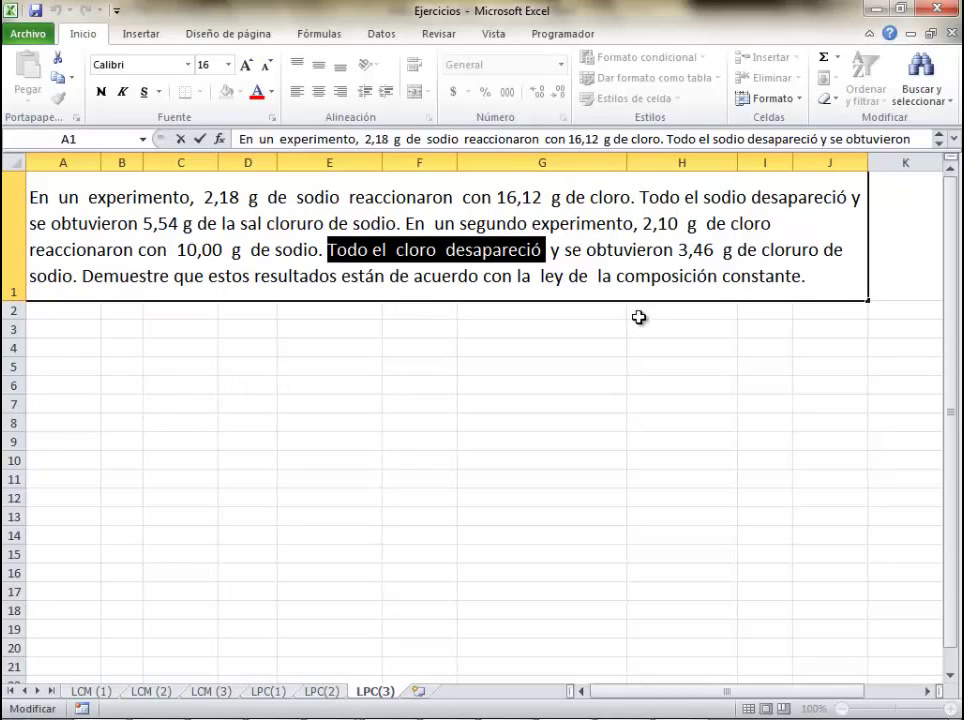
{"action": "left_click_drag", "start_coordinate": [679, 250], "coordinate": [766, 242]}
{"action": "key", "text": "shift+Home"}
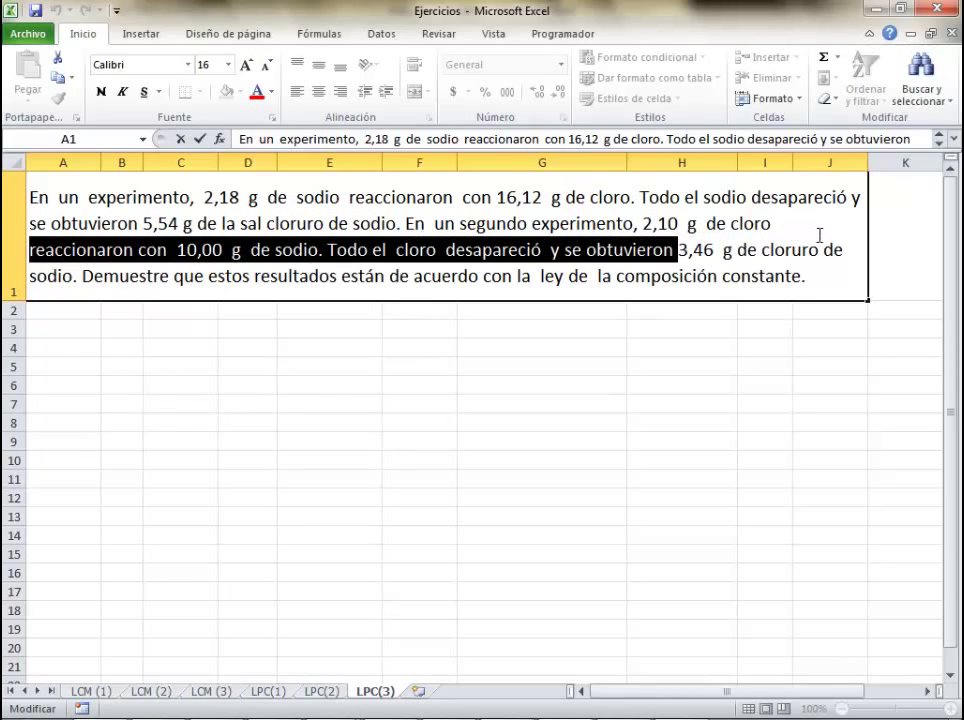
{"action": "left_click", "coordinate": [345, 366]}
- Enter the row label "Reacción 1" in A5
{"action": "left_click", "coordinate": [80, 372]}
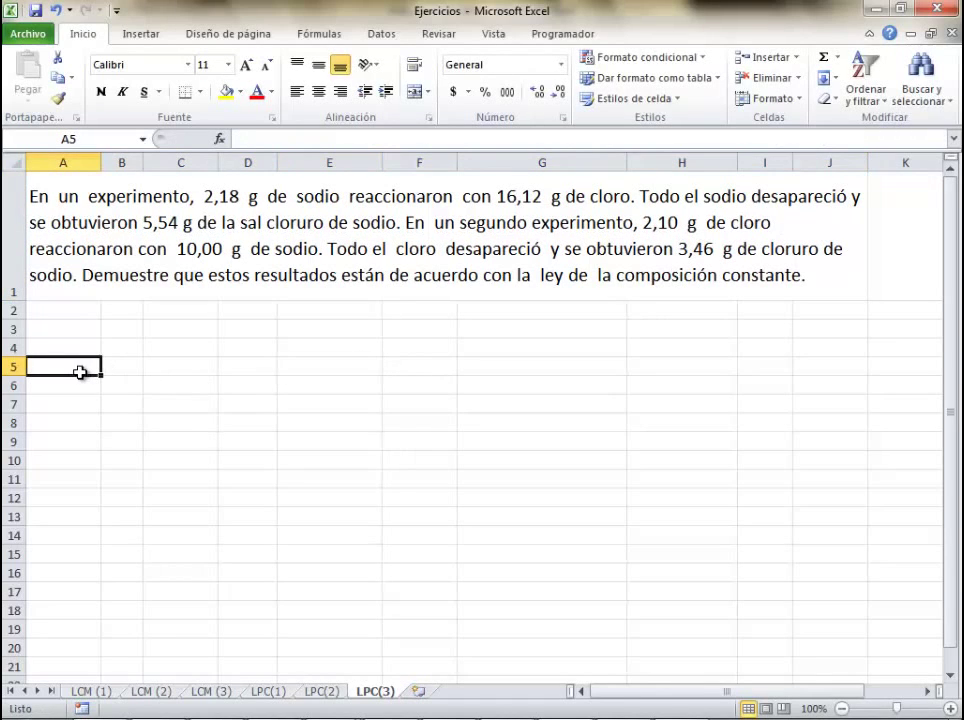
{"action": "type", "text": "Reac"}
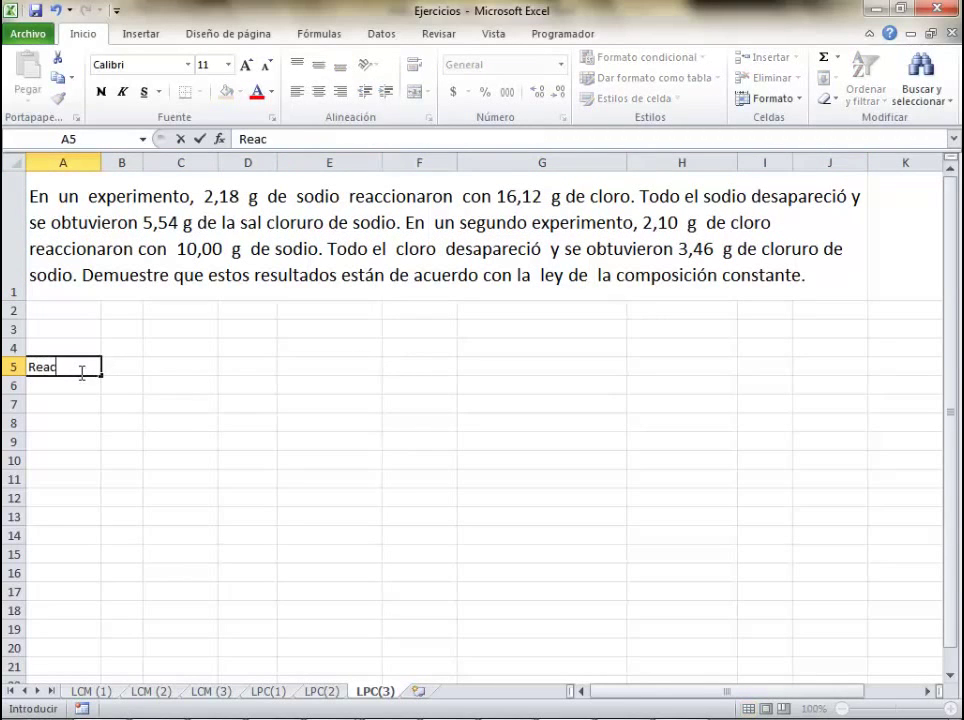
{"action": "type", "text": "ción 1"}
{"action": "key", "text": "Tab"}
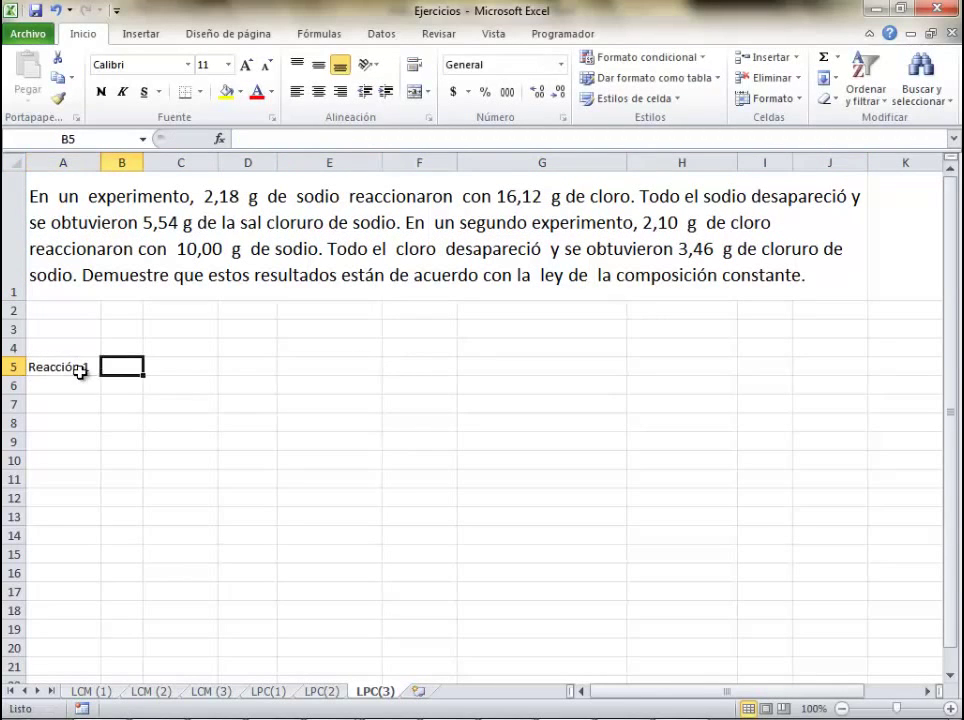
- Enter the column headings "Antes de la reacción" in C4 and "Después de la reacción" in G4
{"action": "key", "text": "Tab"}
{"action": "key", "text": "Up"}
{"action": "type", "text": "Ante"}
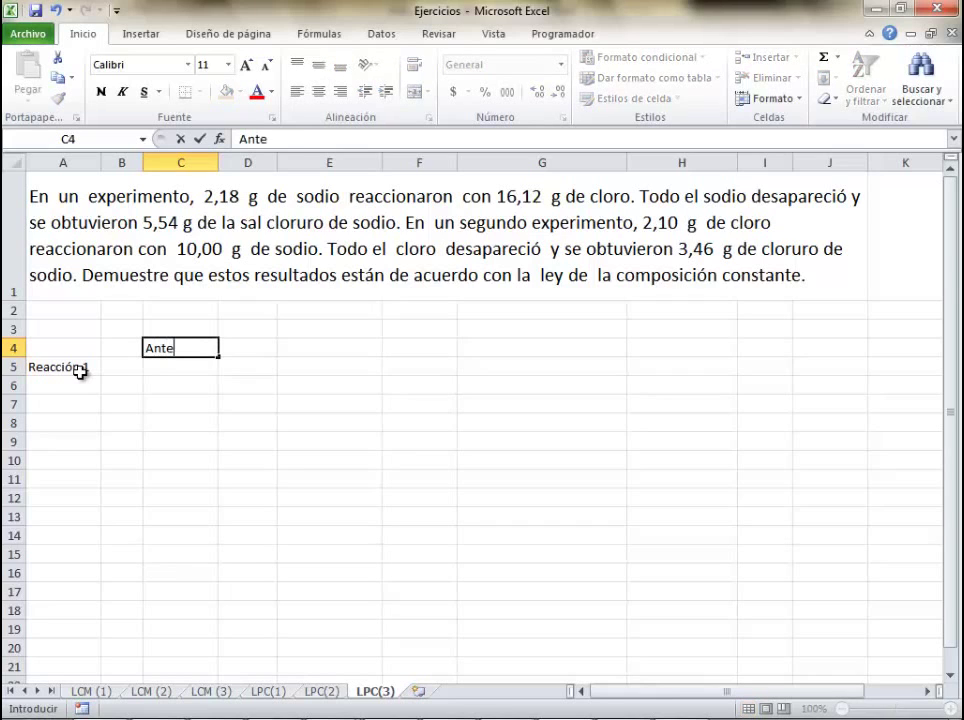
{"action": "type", "text": "s de la reacción"}
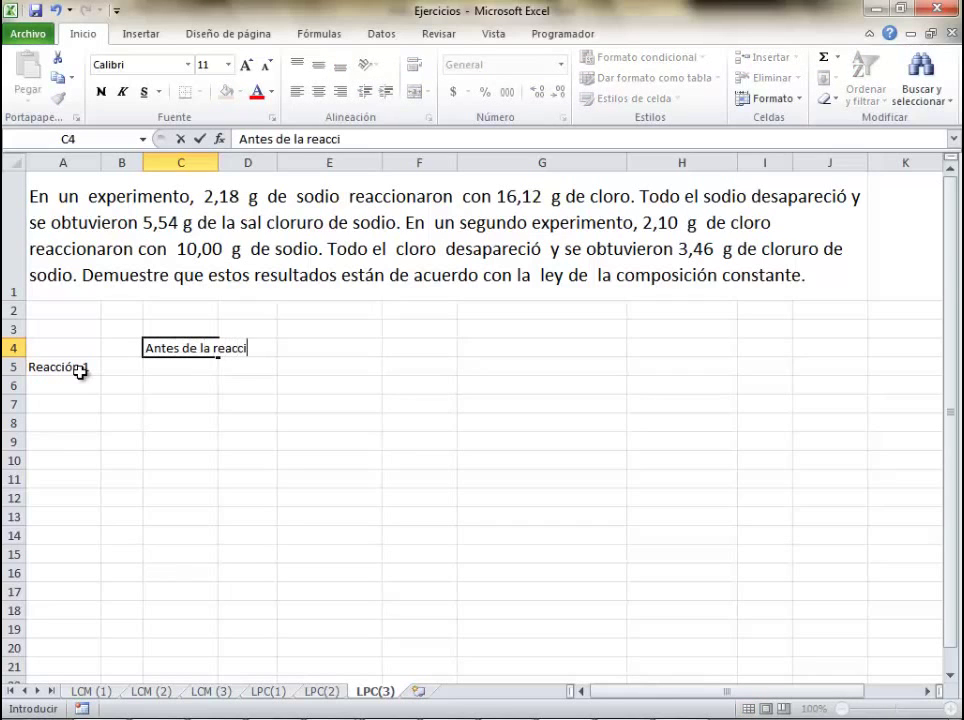
{"action": "key", "text": "Tab"}
{"action": "key", "text": "Tab"}
{"action": "key", "text": "Tab"}
{"action": "key", "text": "Tab"}
{"action": "type", "text": "D"}
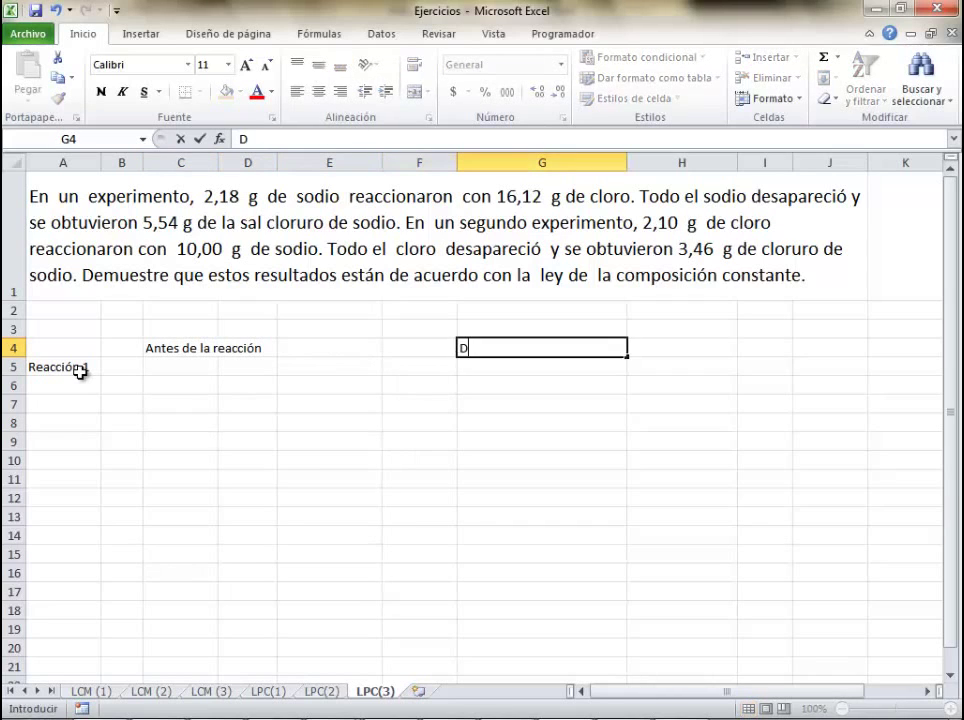
{"action": "type", "text": "espués de la re"}
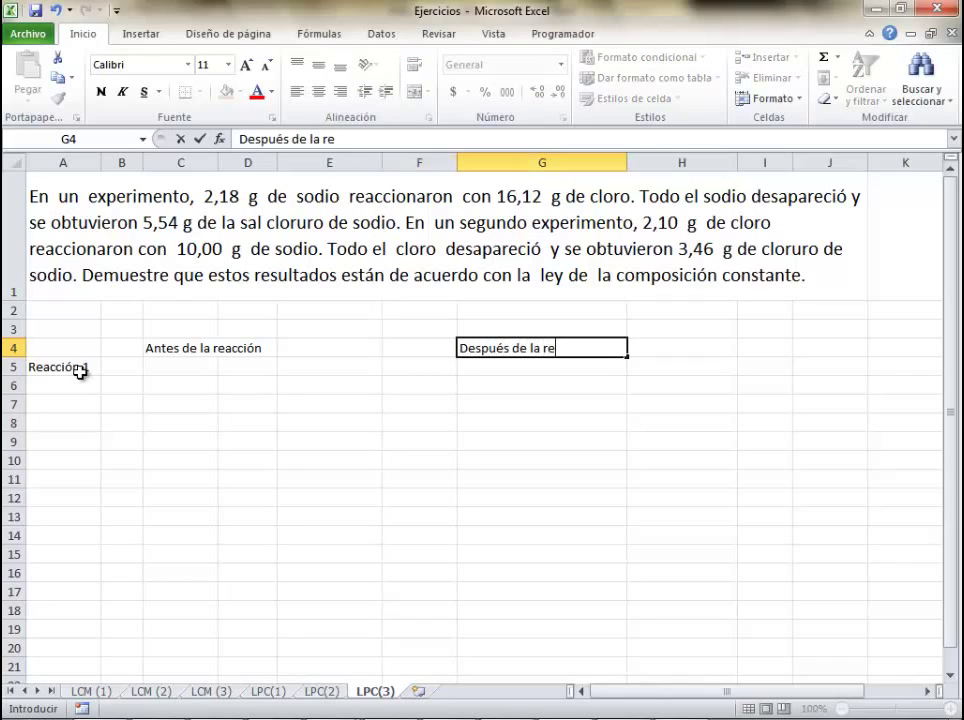
{"action": "type", "text": "acción"}
{"action": "key", "text": "Return"}
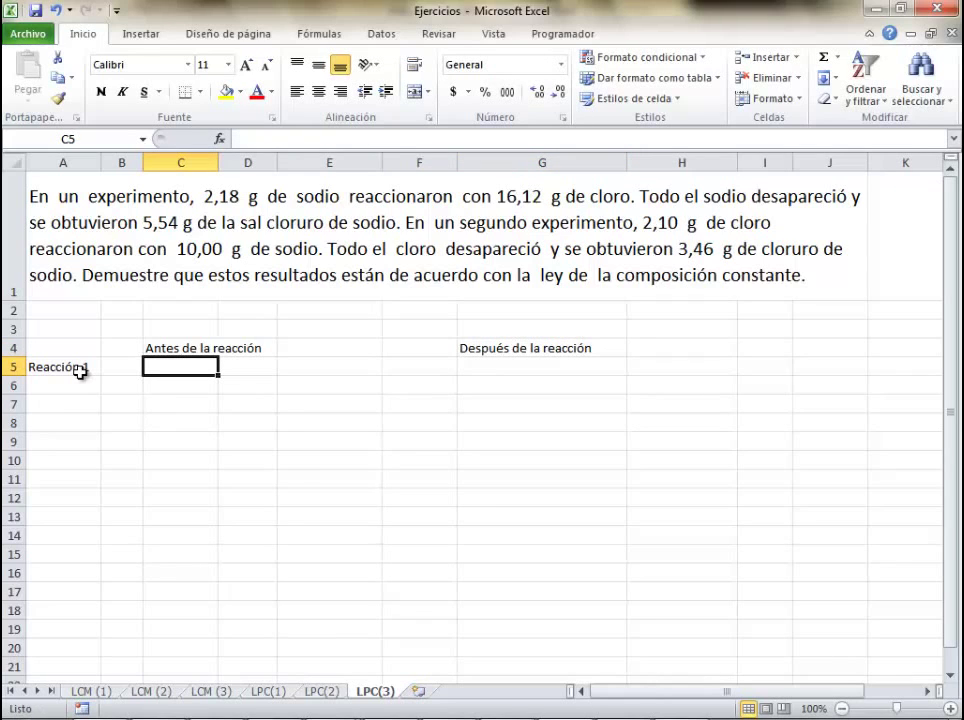
- Record the first reaction's initial sodium mass as 2.18 in C5 with the label "g sodio" in D5
{"action": "type", "text": "2.18"}
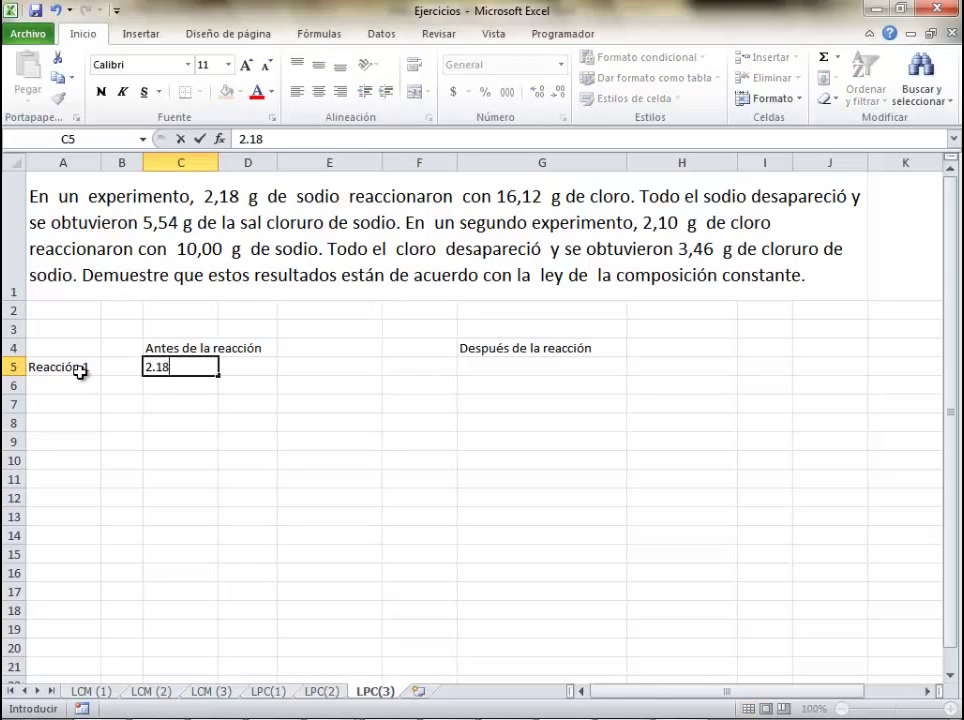
{"action": "key", "text": "Tab"}
{"action": "type", "text": "g"}
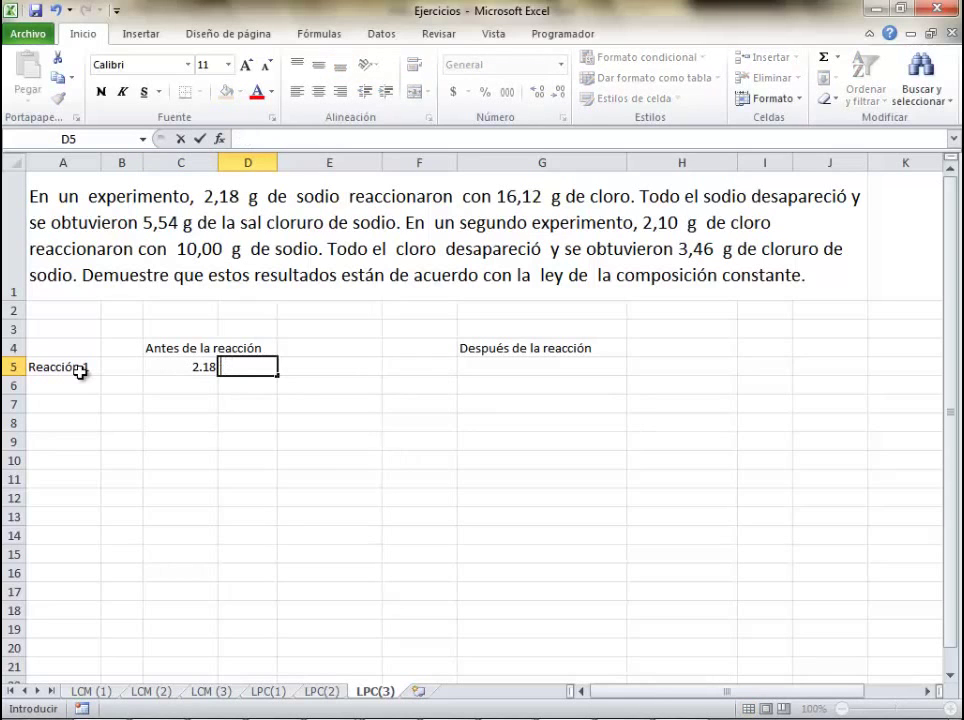
{"action": "type", "text": " sodio"}
{"action": "key", "text": "Return"}
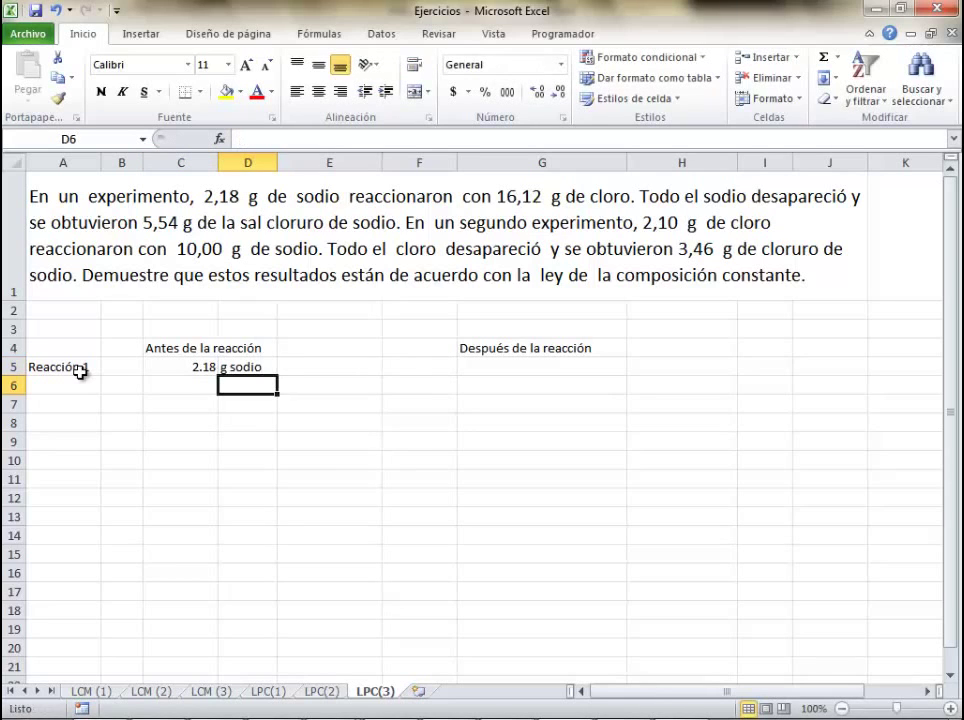
- Record the first reaction's initial chlorine mass as 16.12 in C6 with the label "g cloro" in D6
{"action": "key", "text": "Left"}
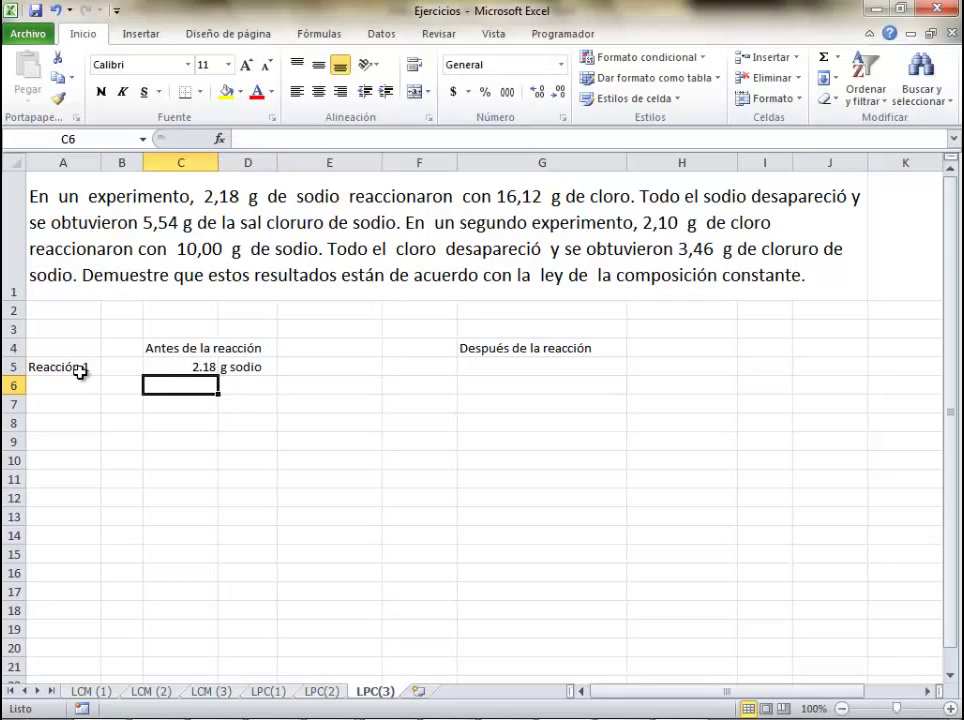
{"action": "type", "text": "16.12"}
{"action": "key", "text": "Tab"}
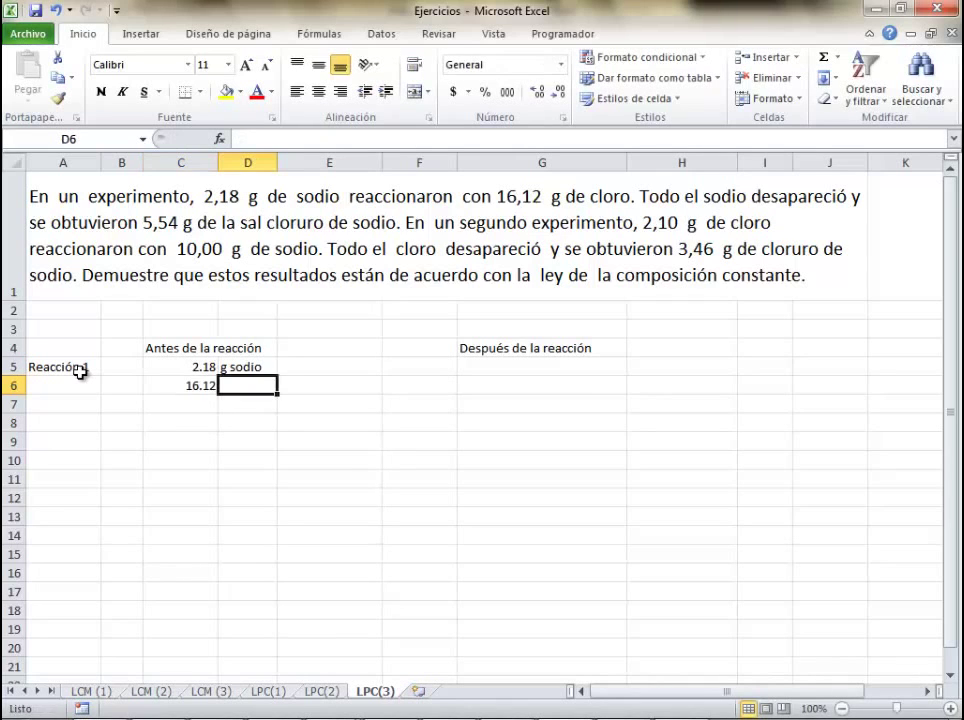
{"action": "type", "text": "g cl"}
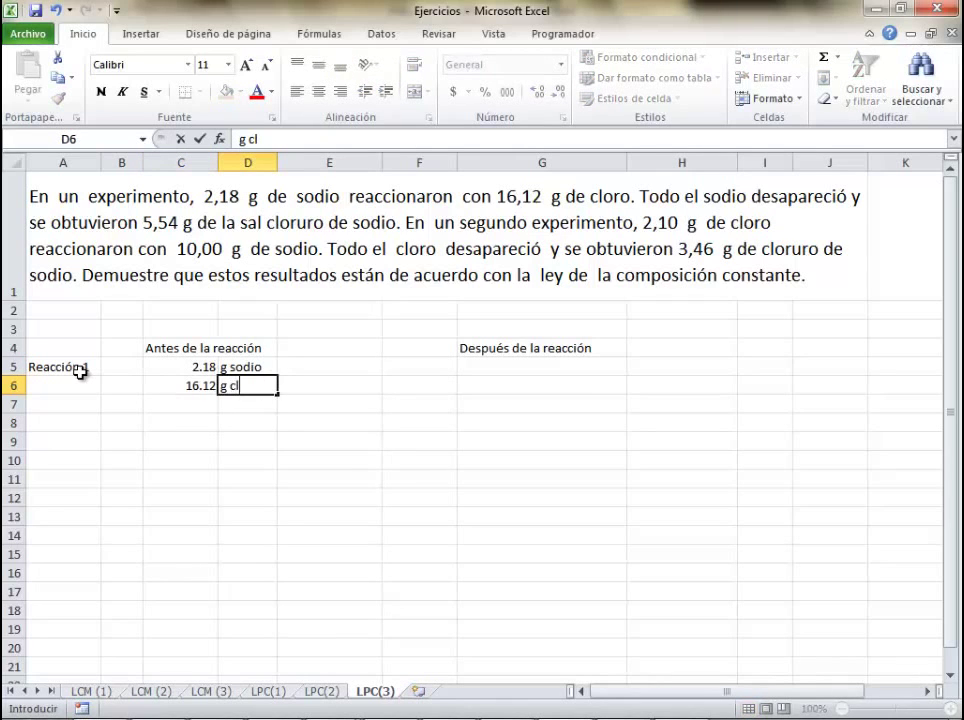
{"action": "type", "text": "oro"}
{"action": "key", "text": "Return"}
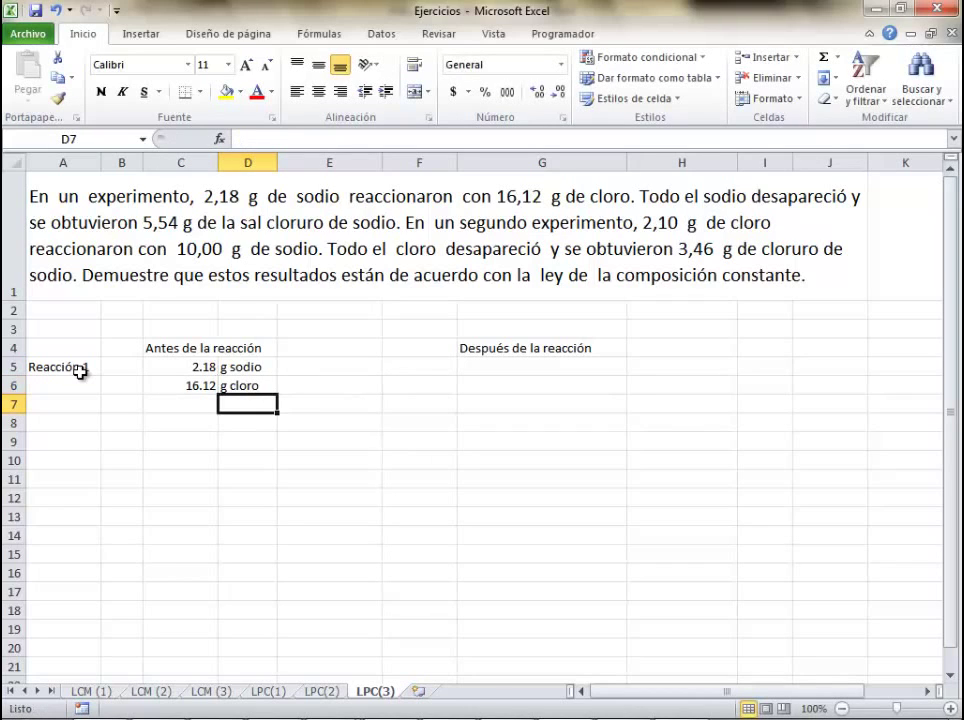
- Add the chlorine and sodium masses in C7 with the formula =C6+C5 and label the sum "gramos totales" in D7
{"action": "key", "text": "Left"}
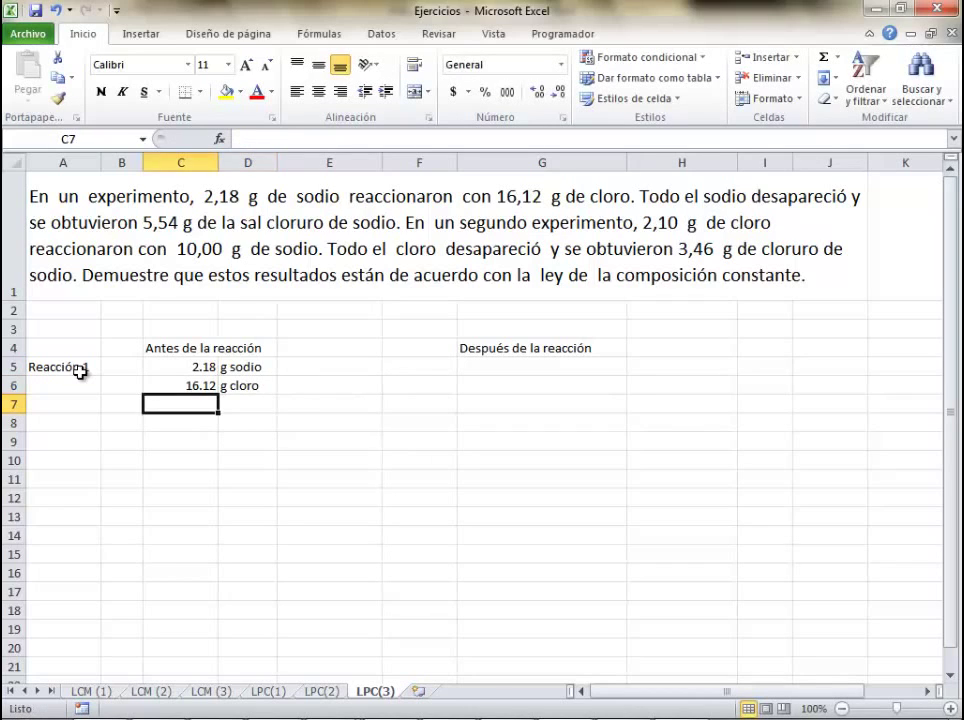
{"action": "type", "text": "="}
{"action": "key", "text": "Up"}
{"action": "type", "text": "+"}
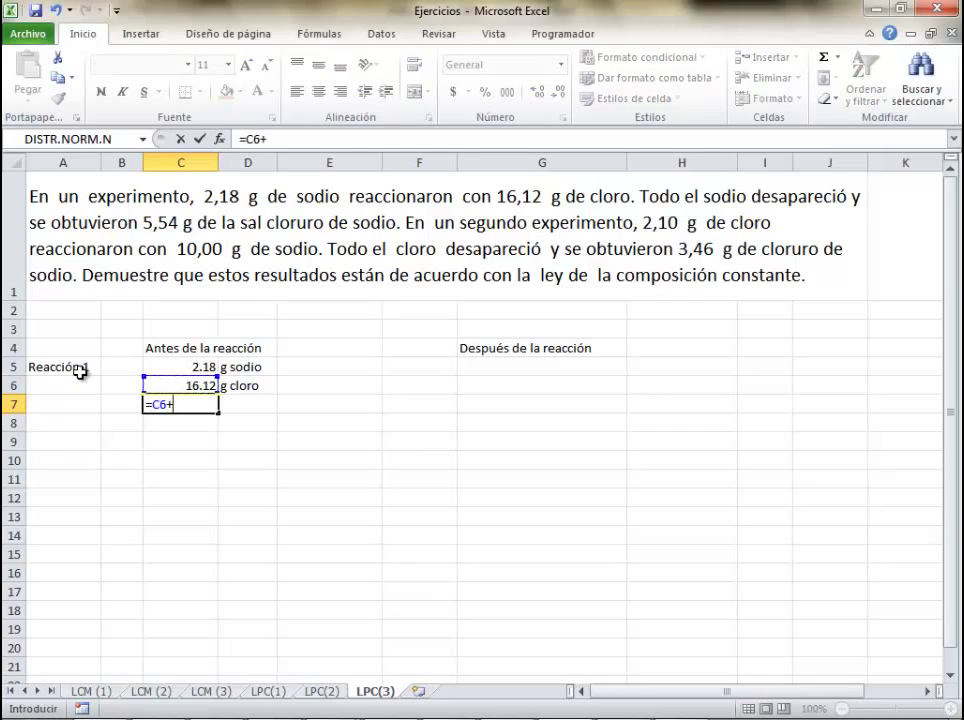
{"action": "key", "text": "Up"}
{"action": "key", "text": "Up"}
{"action": "key", "text": "Return"}
{"action": "key", "text": "Up"}
{"action": "key", "text": "Right"}
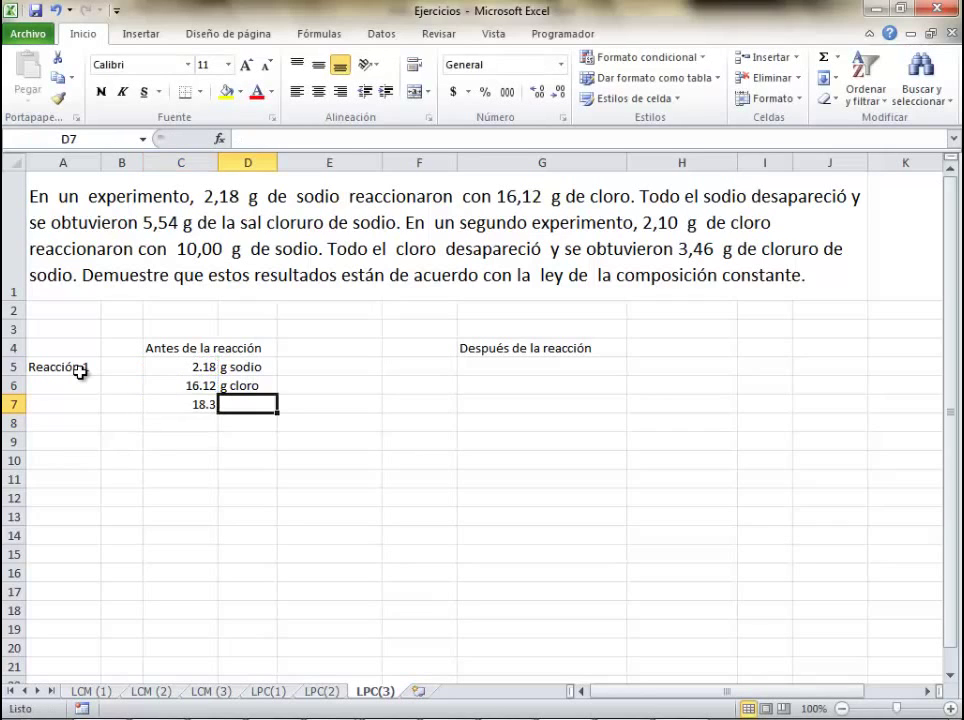
{"action": "type", "text": "gramos totale"}
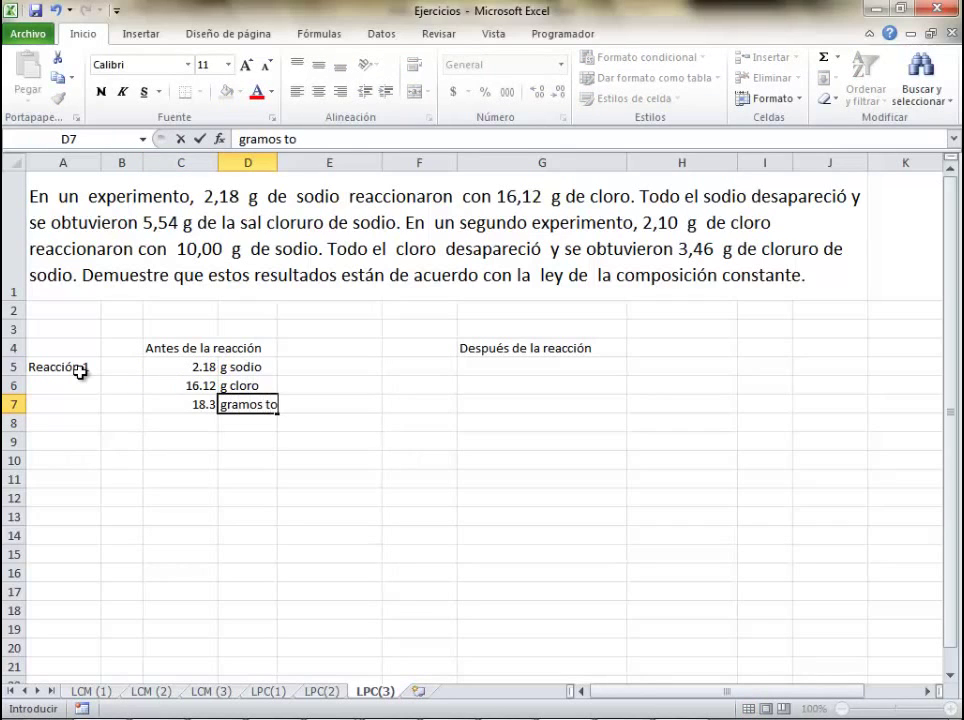